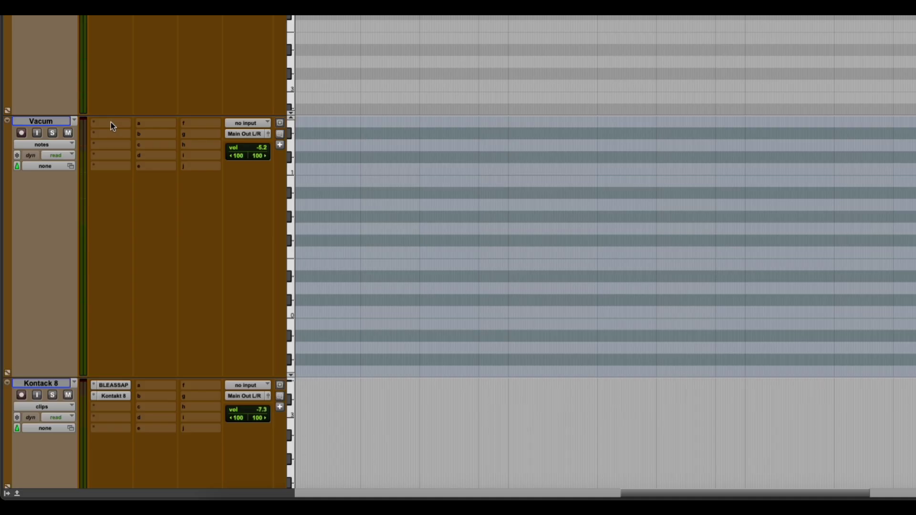
# - Insert the SEQUND Lite MIDI plugin on the Vacum track's first insert slot
pyautogui.click(66, 274)
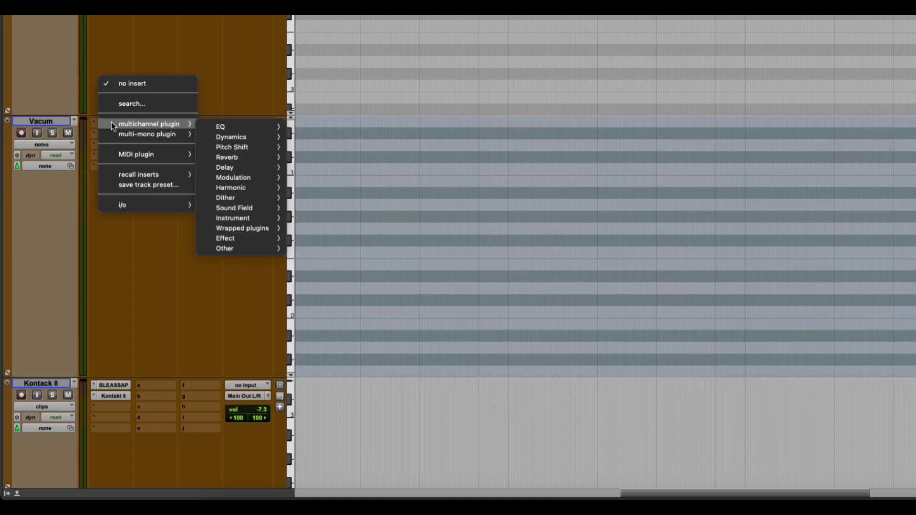
pyautogui.moveTo(128, 155)
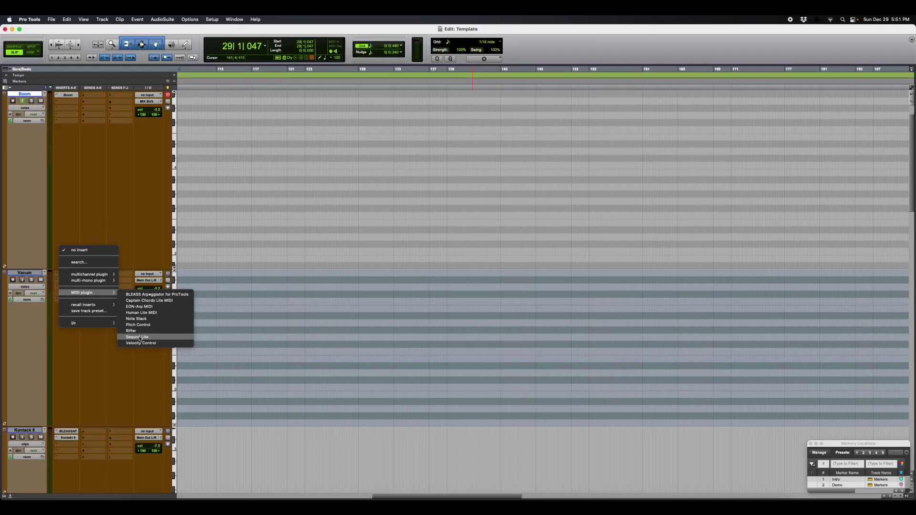
pyautogui.click(137, 337)
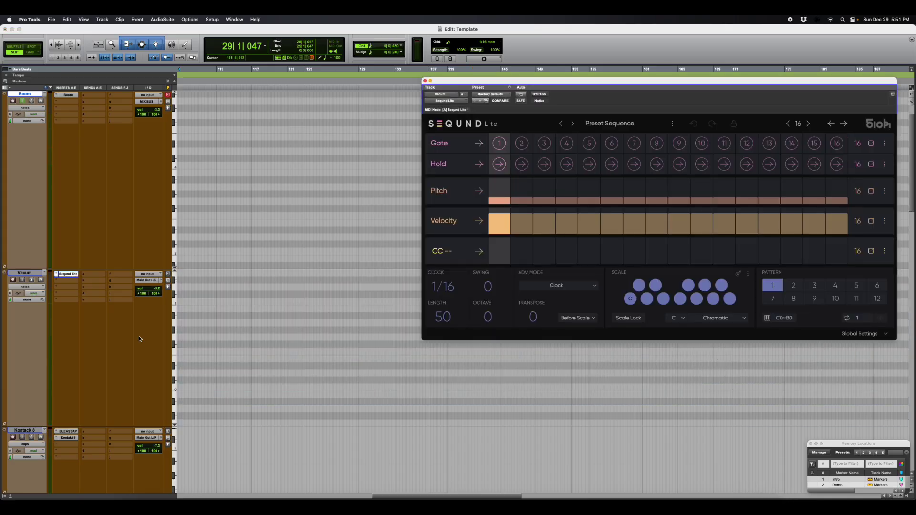
# - Add the Vacuum (stereo) instrument plugin on the next insert, after SEQUND Lite
pyautogui.click(59, 282)
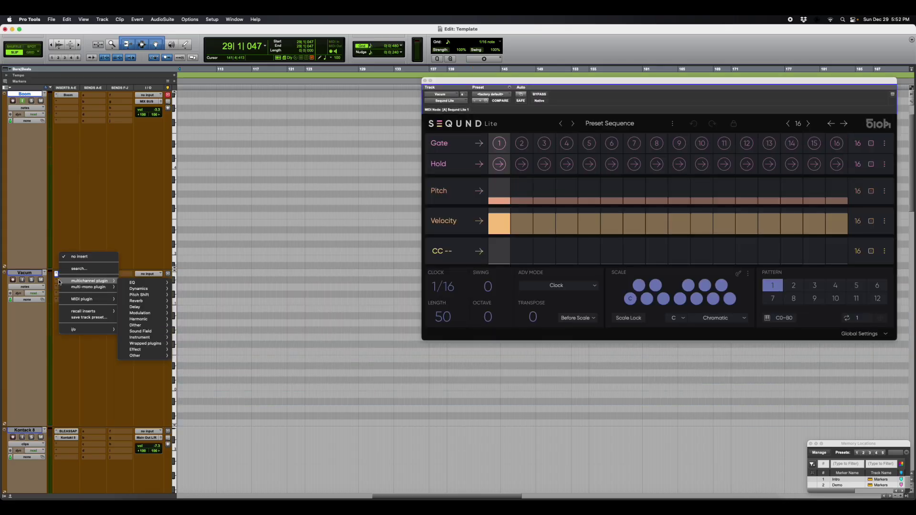
pyautogui.moveTo(142, 340)
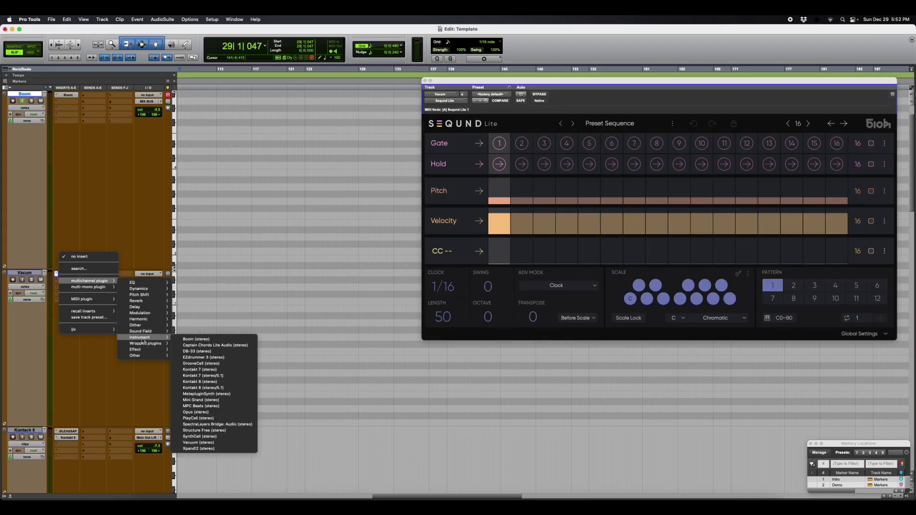
pyautogui.click(204, 442)
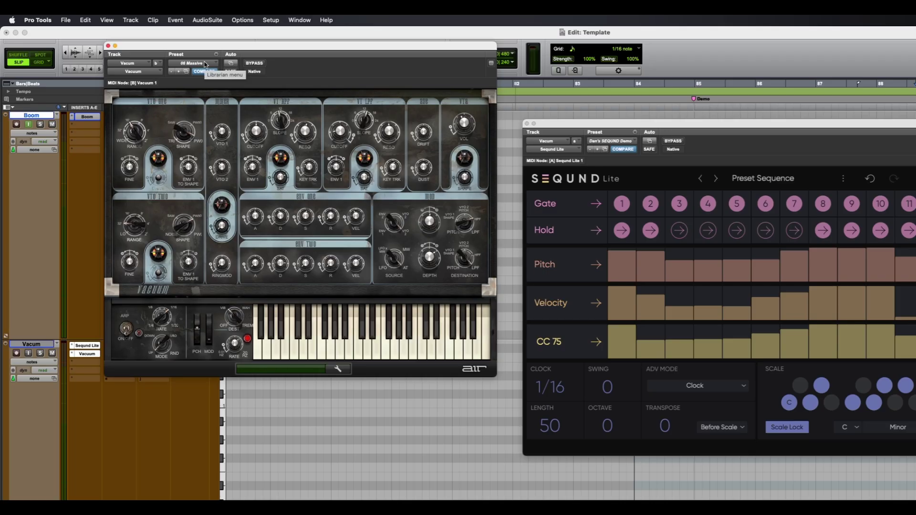
# - Load the 06 Massive preset from Vacuum's 2 Bass category
pyautogui.click(160, 55)
pyautogui.moveTo(204, 34)
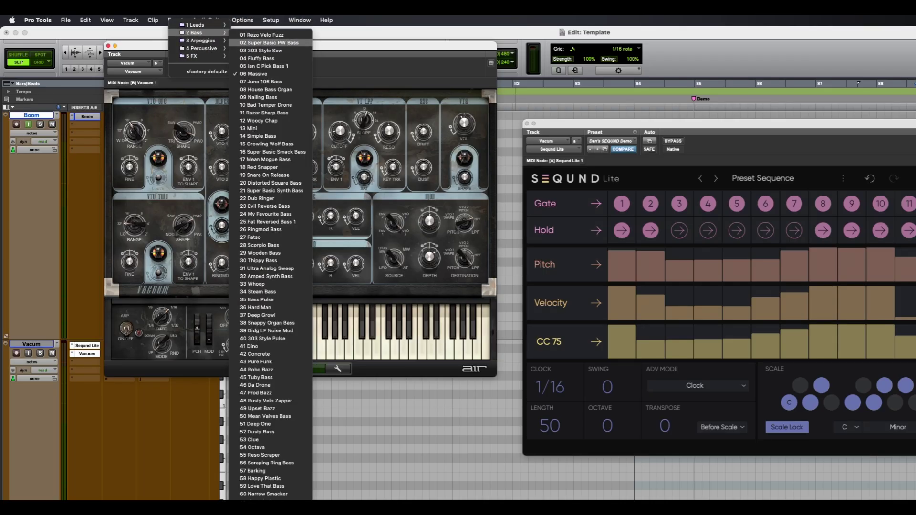
pyautogui.click(286, 75)
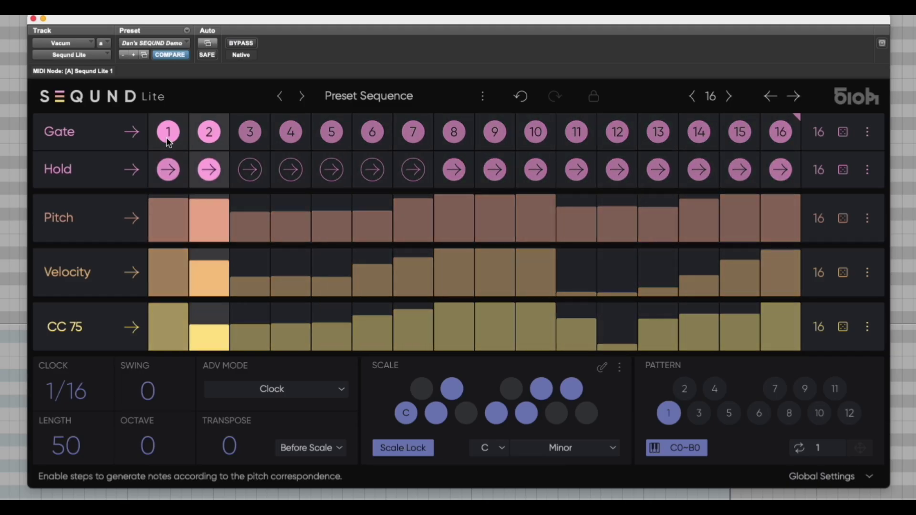
pyautogui.click(169, 135)
pyautogui.click(208, 138)
pyautogui.click(250, 134)
pyautogui.click(292, 133)
pyautogui.click(339, 141)
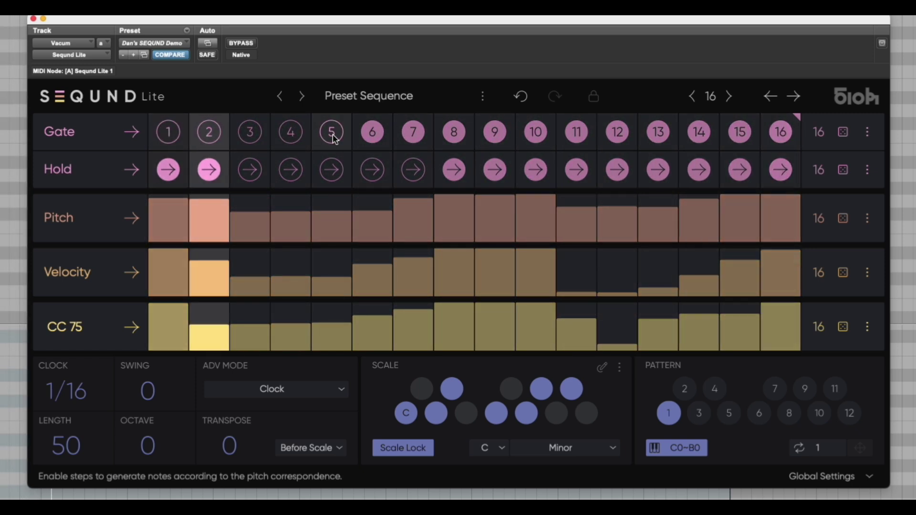
pyautogui.click(334, 137)
pyautogui.click(292, 133)
pyautogui.click(250, 135)
pyautogui.click(210, 135)
pyautogui.click(170, 137)
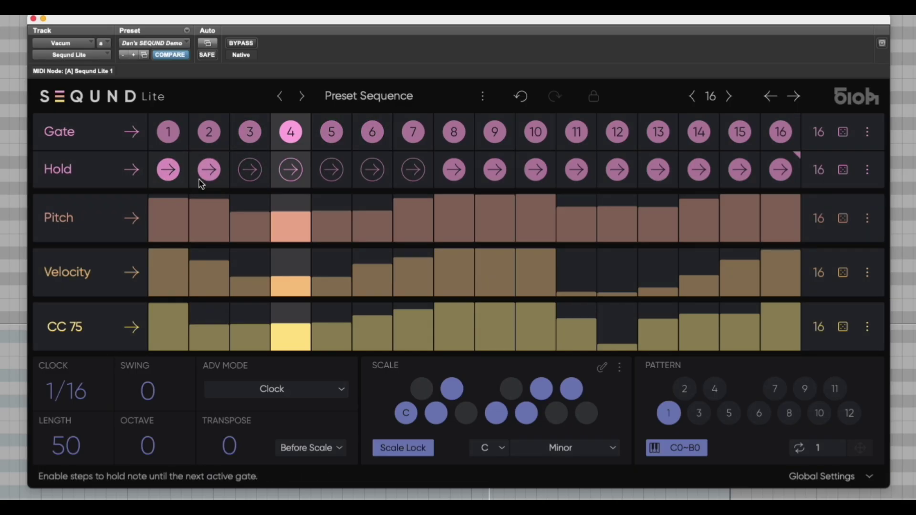
pyautogui.click(249, 171)
pyautogui.click(296, 171)
pyautogui.click(331, 173)
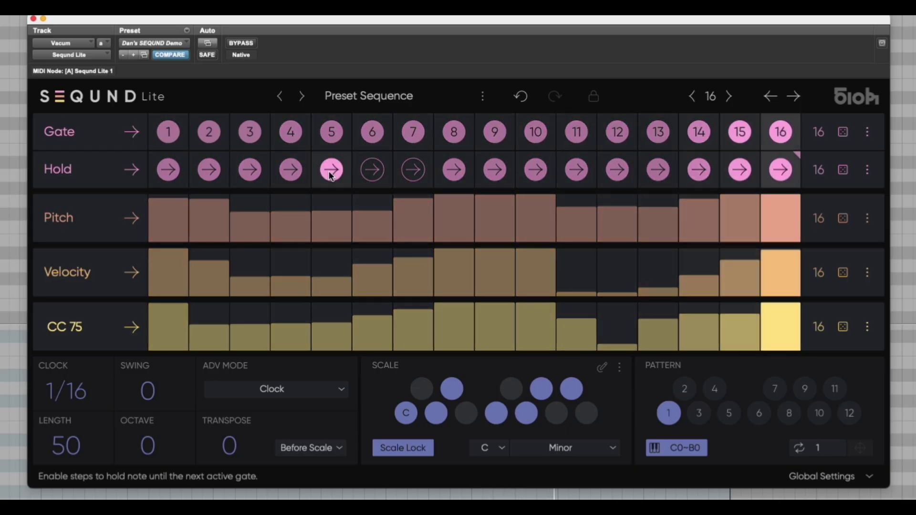
pyautogui.click(373, 170)
pyautogui.click(413, 170)
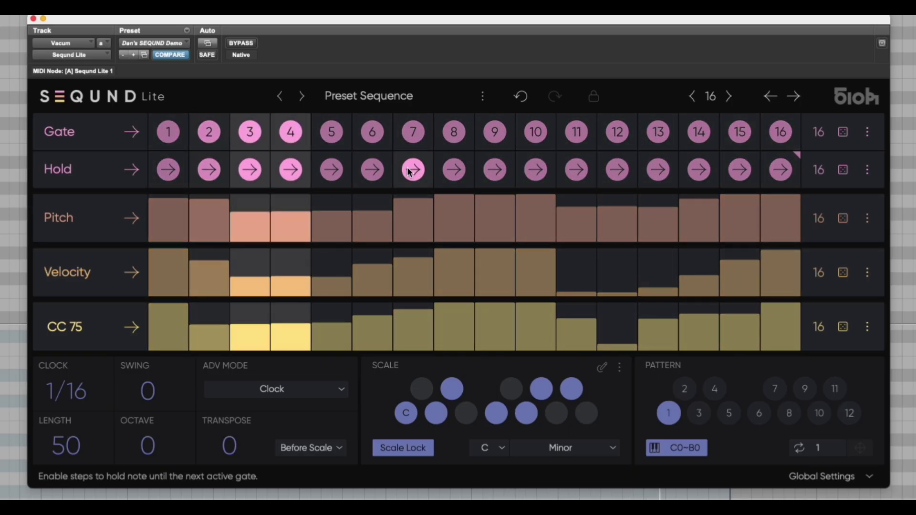
pyautogui.click(372, 171)
pyautogui.click(334, 172)
pyautogui.click(293, 172)
pyautogui.click(249, 172)
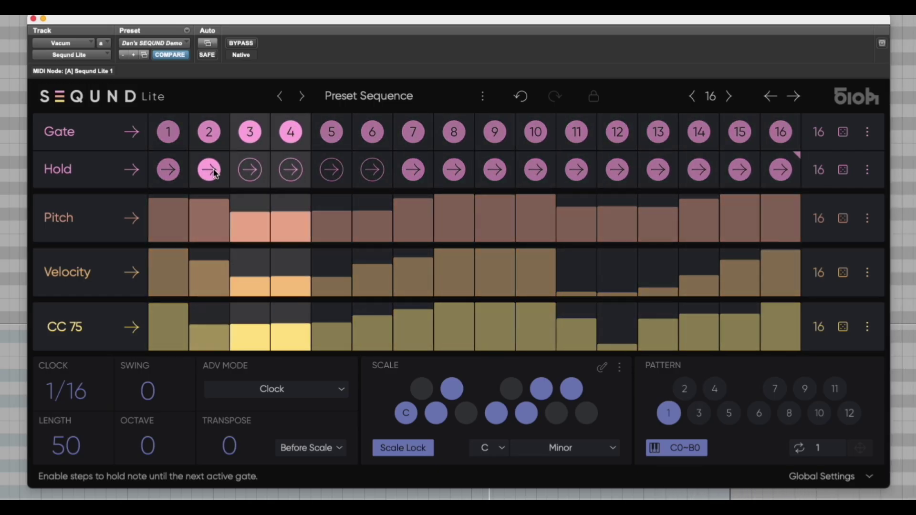
pyautogui.click(406, 173)
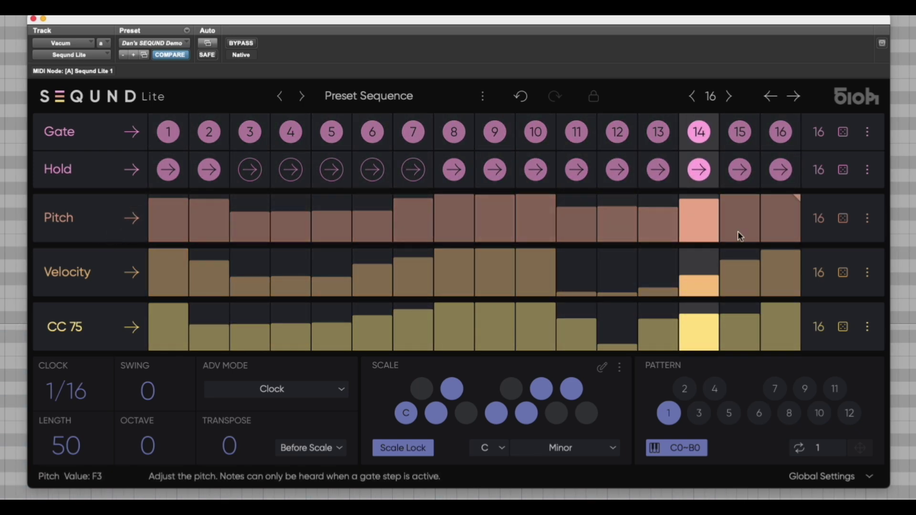
pyautogui.click(868, 219)
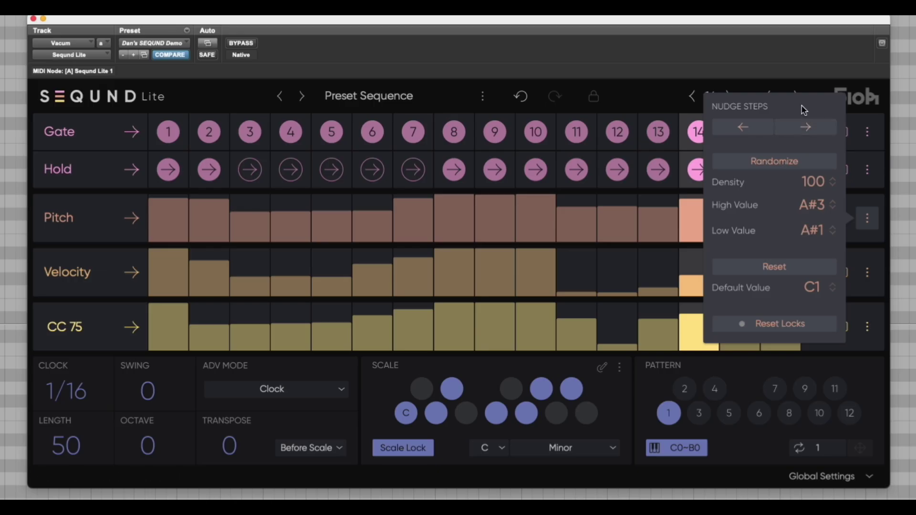
pyautogui.click(868, 217)
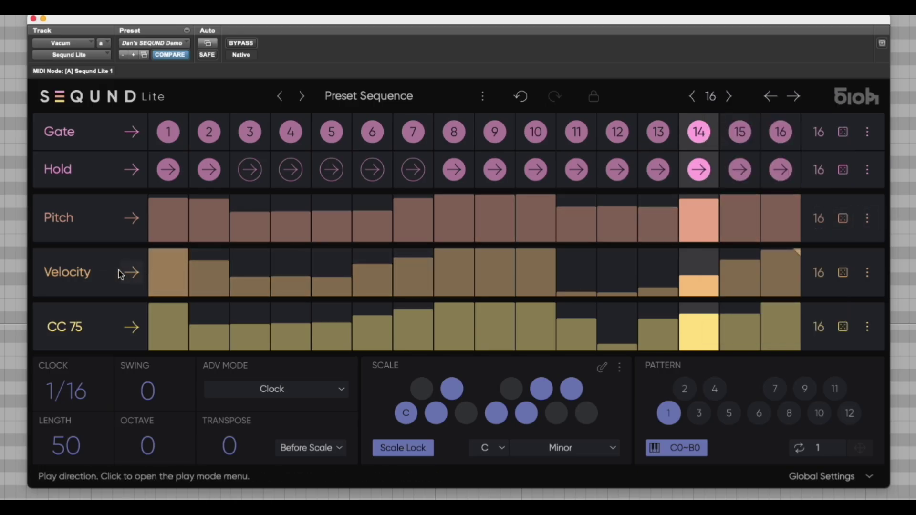
pyautogui.click(868, 272)
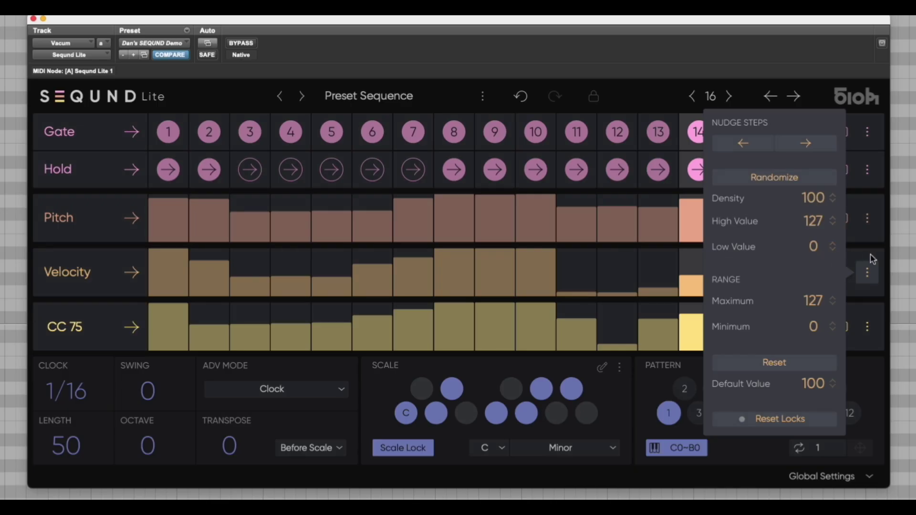
pyautogui.click(868, 273)
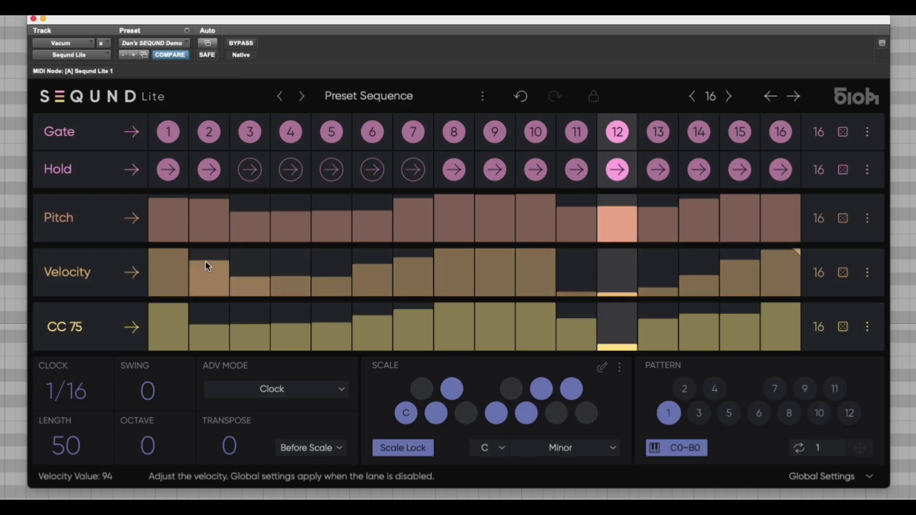
# - Redraw the step velocities, lowering steps 3–5 and step 11 to about 70, then redraw CC 75
pyautogui.moveTo(186, 257)
pyautogui.mouseDown()
pyautogui.moveTo(381, 254)
pyautogui.moveTo(419, 279)
pyautogui.moveTo(563, 291)
pyautogui.mouseUp()
pyautogui.moveTo(661, 268)
pyautogui.mouseDown()
pyautogui.moveTo(770, 253)
pyautogui.moveTo(628, 259)
pyautogui.moveTo(491, 239)
pyautogui.moveTo(402, 241)
pyautogui.moveTo(365, 261)
pyautogui.mouseUp()
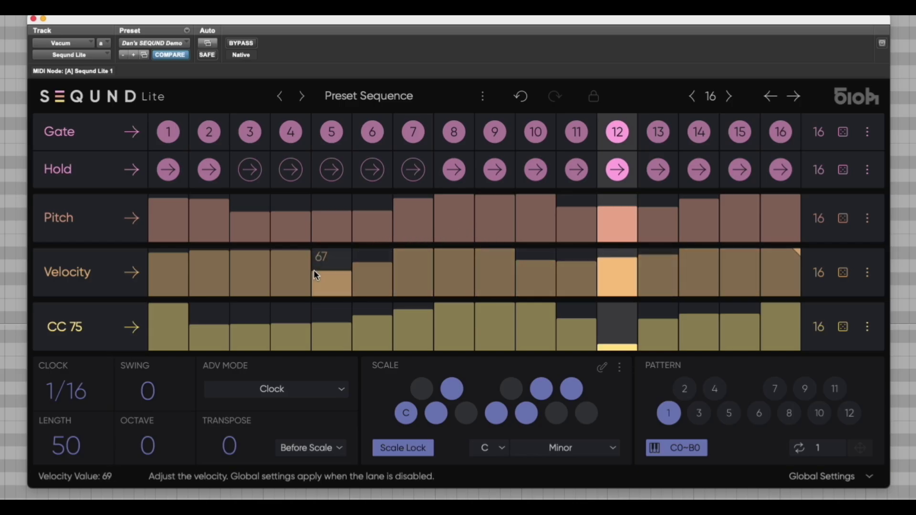
pyautogui.moveTo(315, 275)
pyautogui.mouseDown()
pyautogui.moveTo(266, 277)
pyautogui.moveTo(220, 257)
pyautogui.moveTo(159, 258)
pyautogui.moveTo(167, 235)
pyautogui.mouseUp()
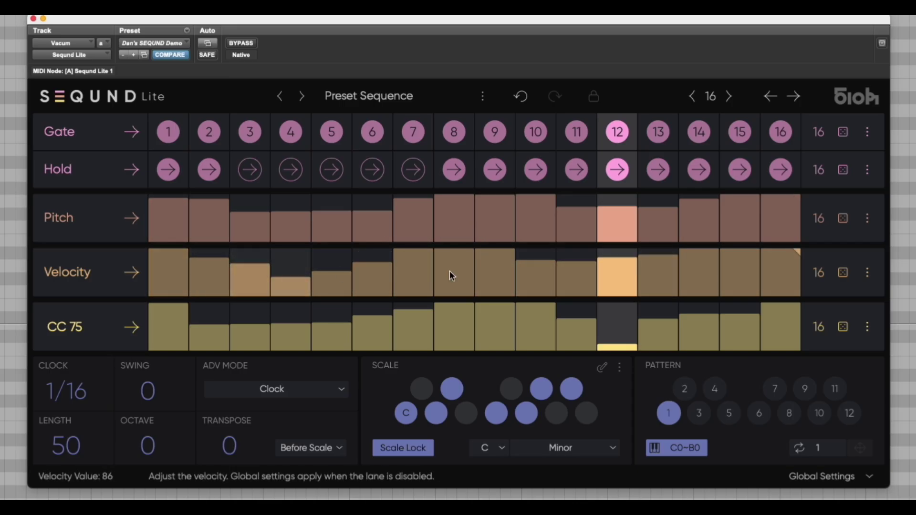
pyautogui.moveTo(573, 266); pyautogui.dragTo(583, 268)
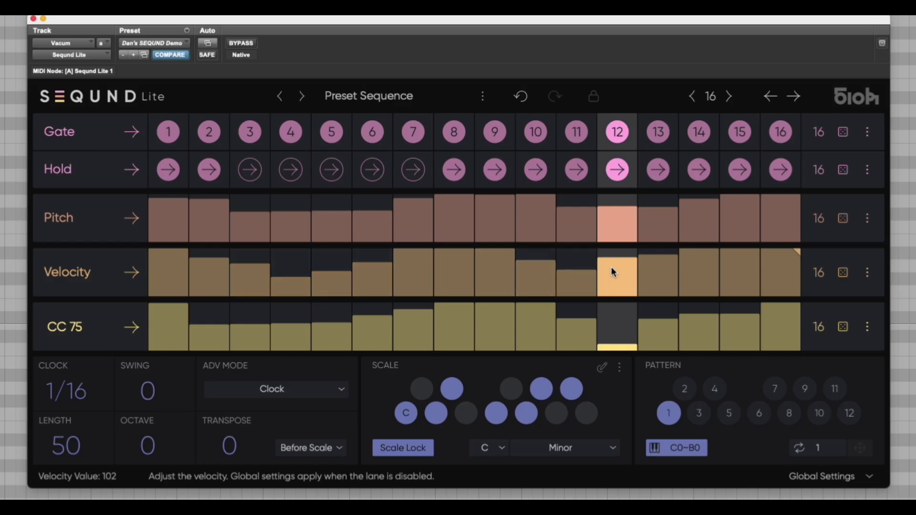
pyautogui.moveTo(193, 310)
pyautogui.mouseDown()
pyautogui.moveTo(602, 295)
pyautogui.moveTo(792, 301)
pyautogui.moveTo(634, 333)
pyautogui.moveTo(544, 305)
pyautogui.moveTo(419, 309)
pyautogui.moveTo(333, 332)
pyautogui.moveTo(220, 310)
pyautogui.moveTo(112, 344)
pyautogui.mouseUp()
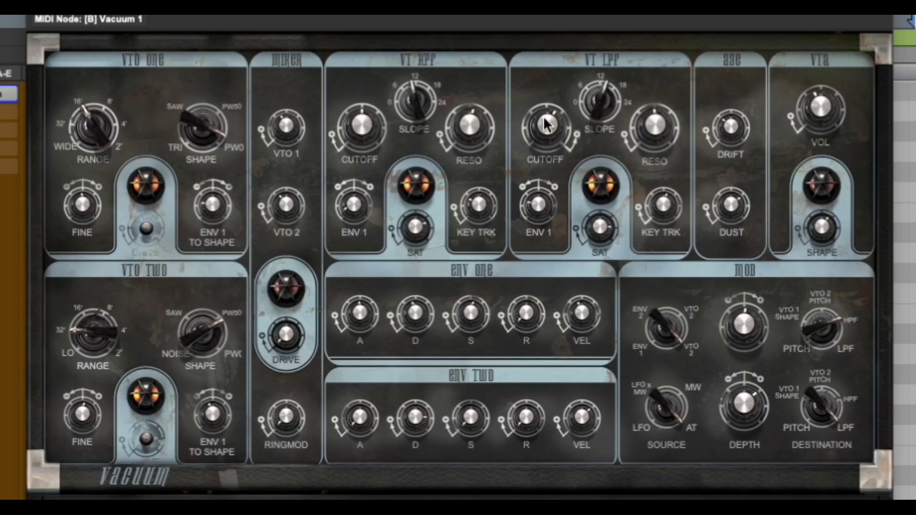
pyautogui.rightClick(546, 125)
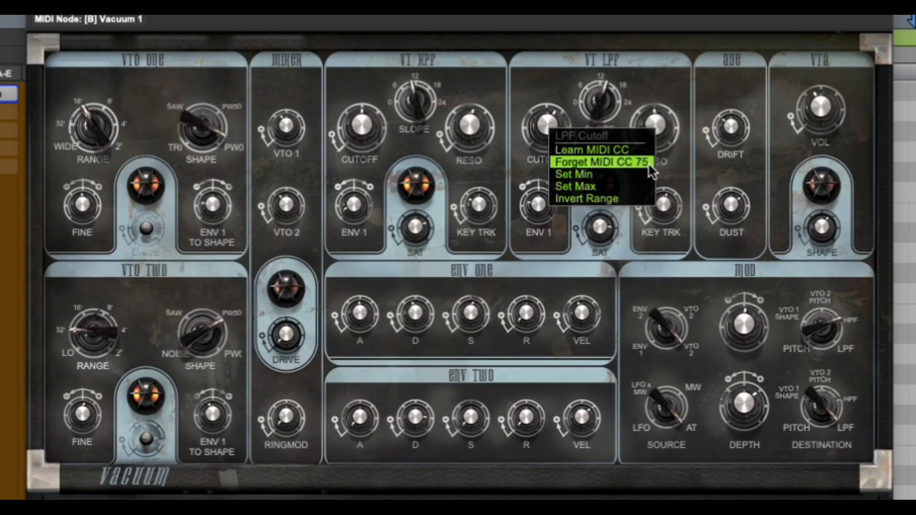
pyautogui.click(671, 61)
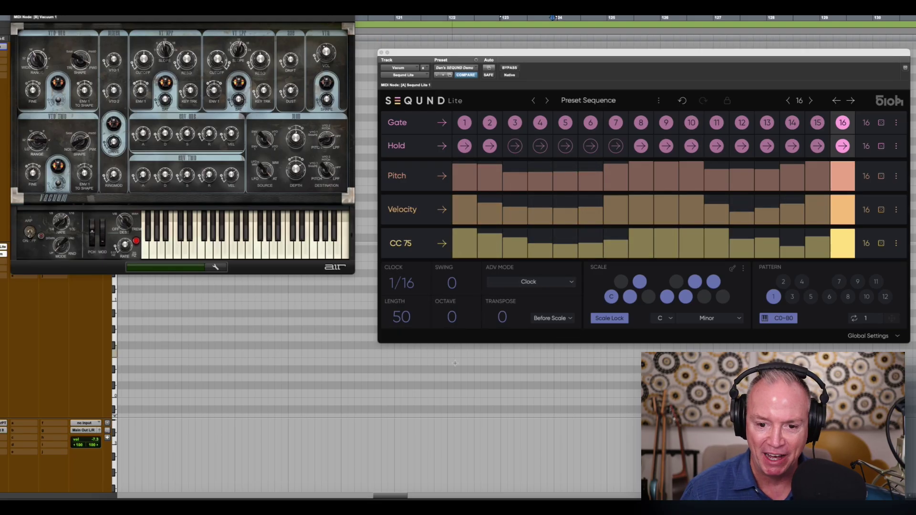
pyautogui.press('space')
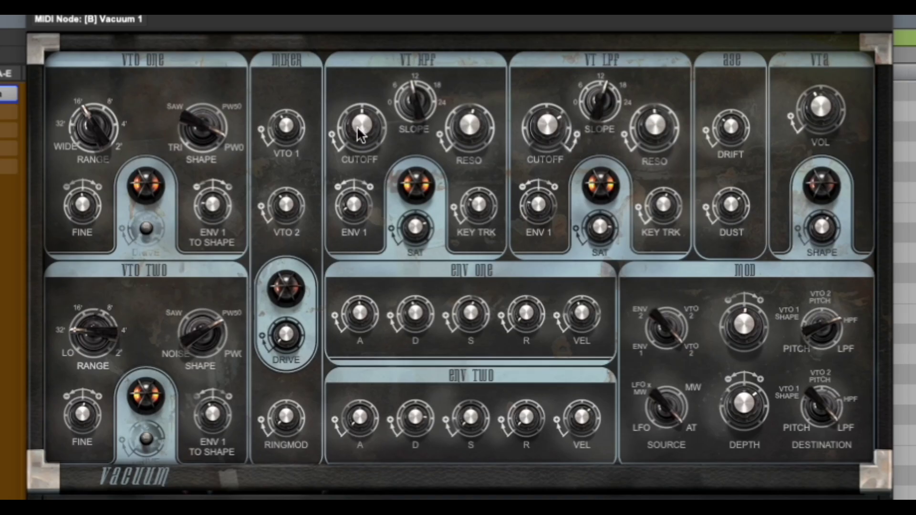
pyautogui.rightClick(356, 125)
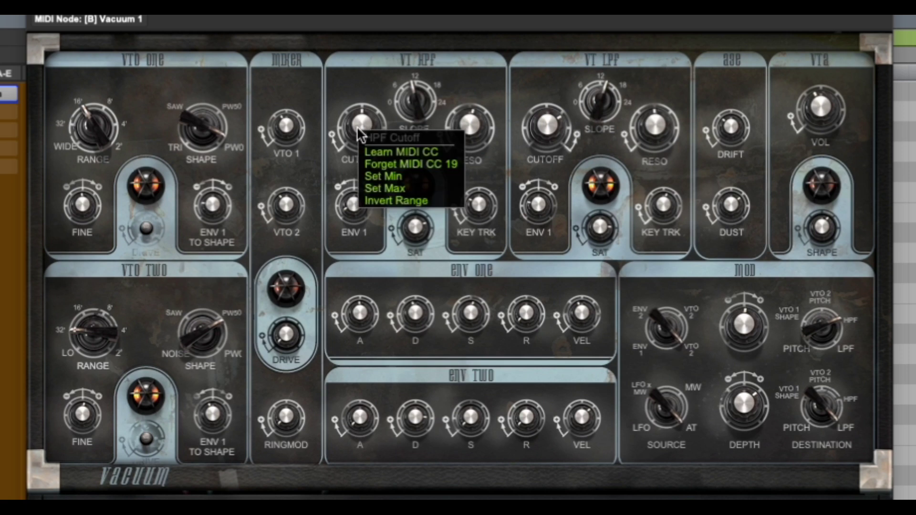
pyautogui.click(459, 167)
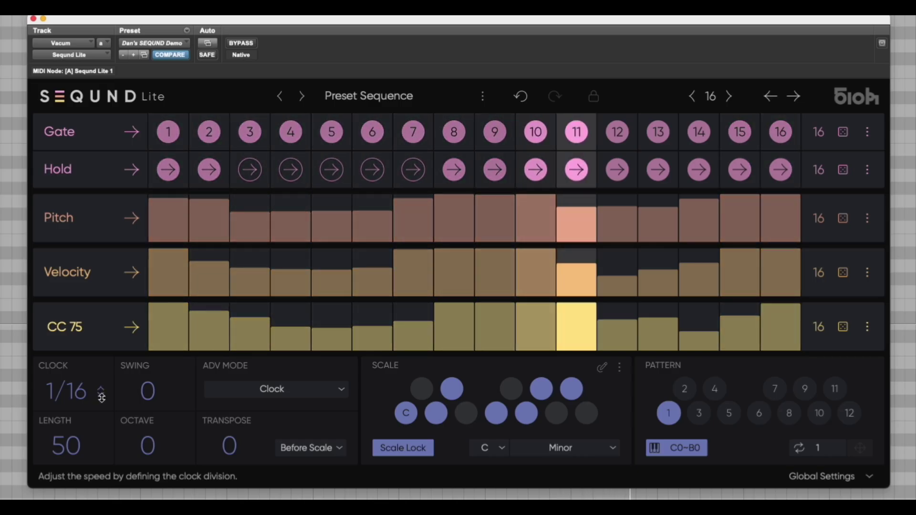
# - Try clock divisions 1/12 and 1/24, settling on 1/16
pyautogui.click(101, 399)
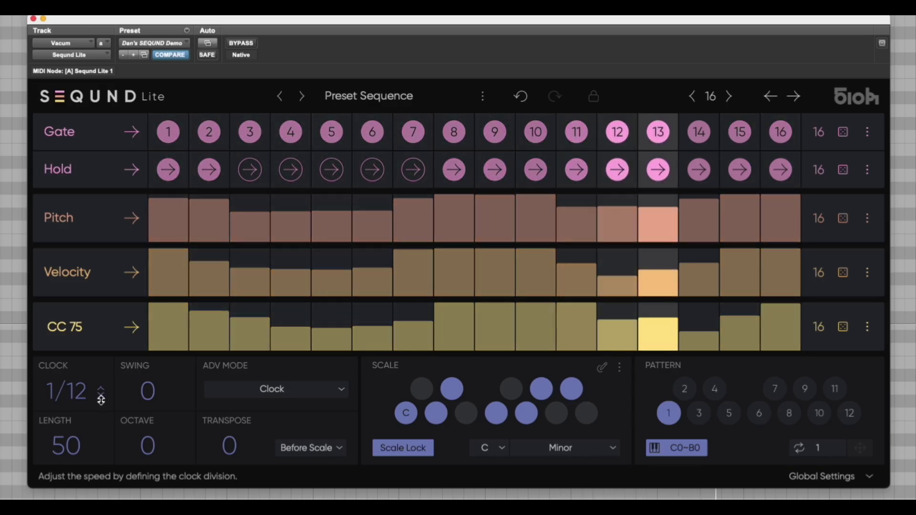
pyautogui.click(102, 399)
pyautogui.click(102, 384)
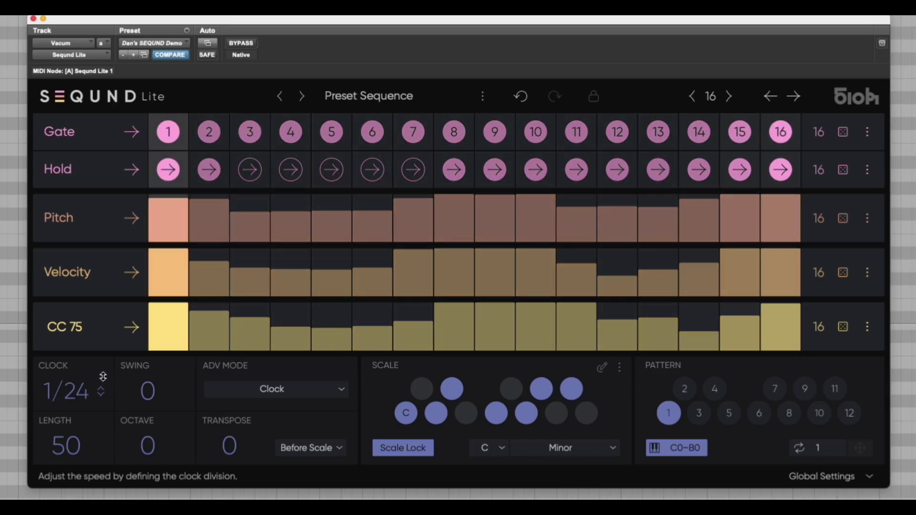
pyautogui.click(101, 395)
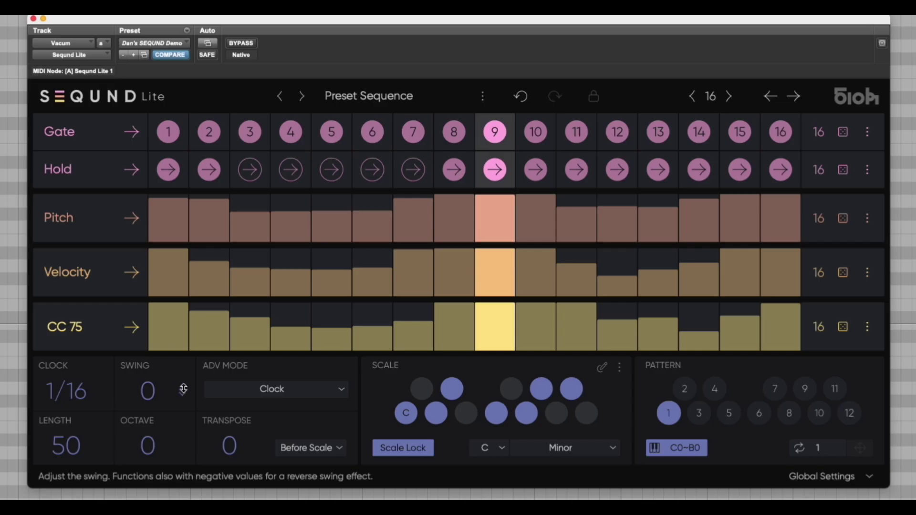
# - Try adding swing and raising the octave to +1, leaving octave at 0
pyautogui.moveTo(185, 351); pyautogui.dragTo(193, 393)
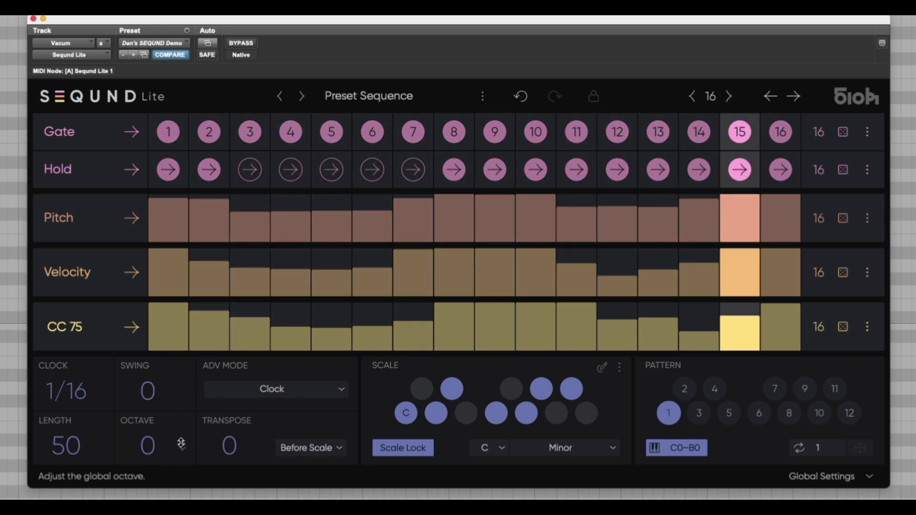
pyautogui.moveTo(184, 444); pyautogui.dragTo(183, 404)
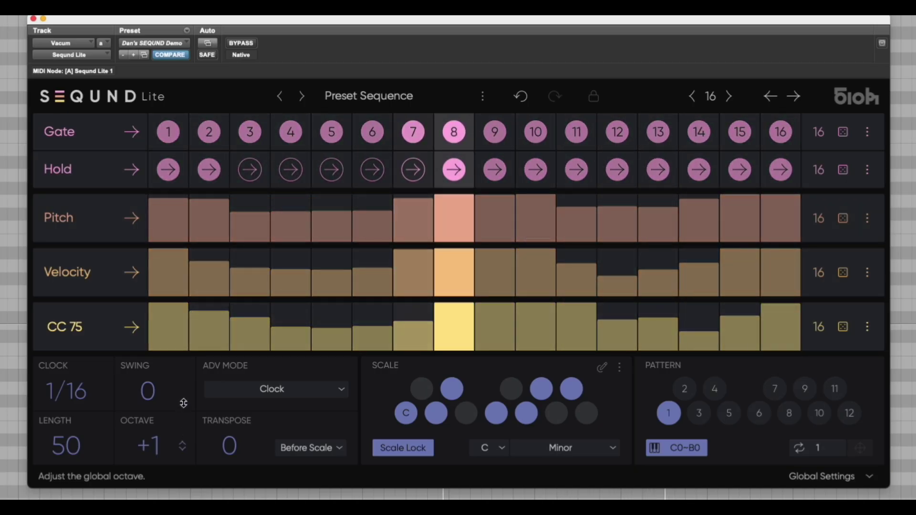
pyautogui.moveTo(184, 404); pyautogui.dragTo(181, 451)
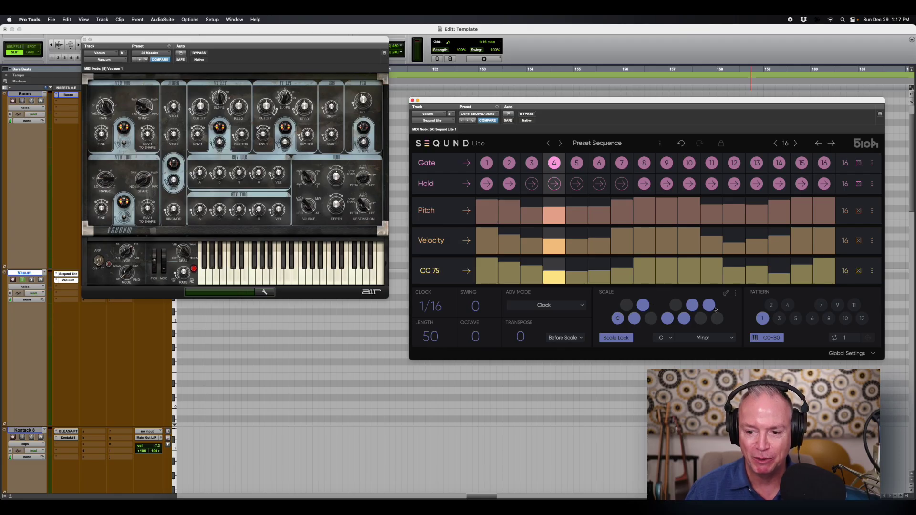
pyautogui.click(670, 339)
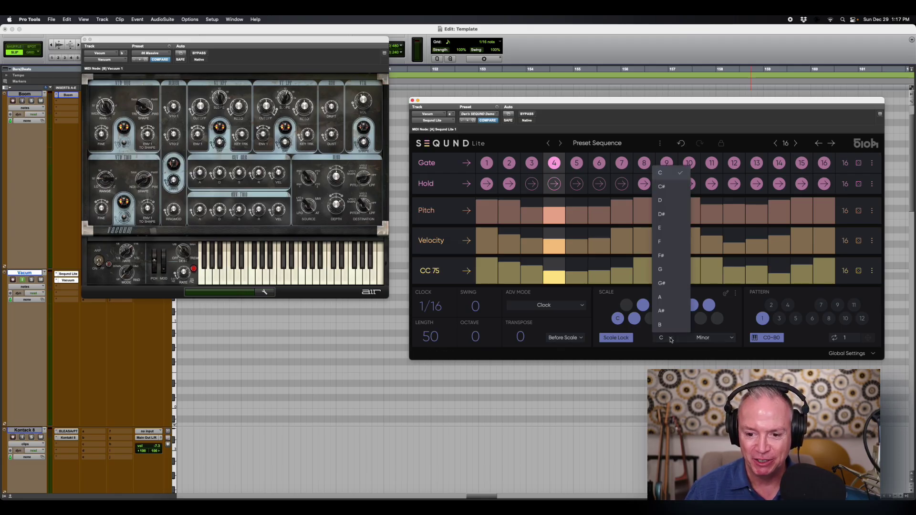
pyautogui.click(670, 339)
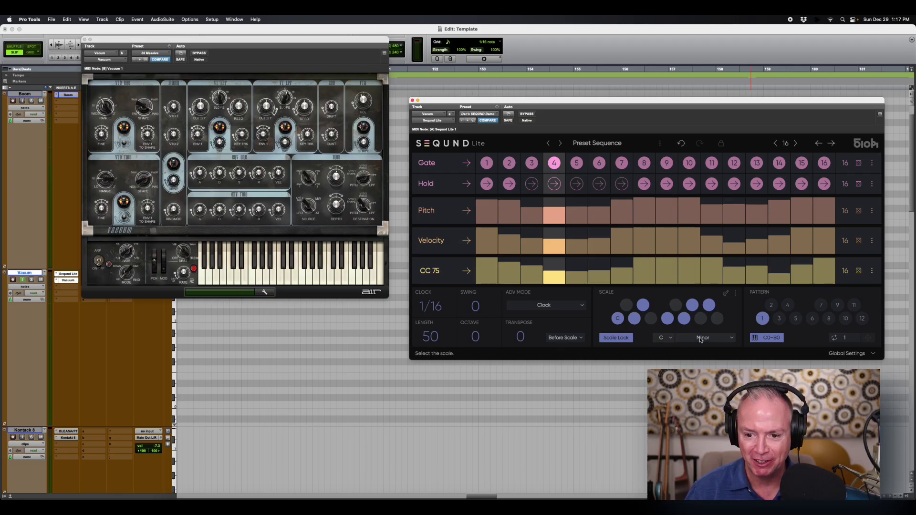
pyautogui.click(701, 338)
pyautogui.moveTo(684, 321)
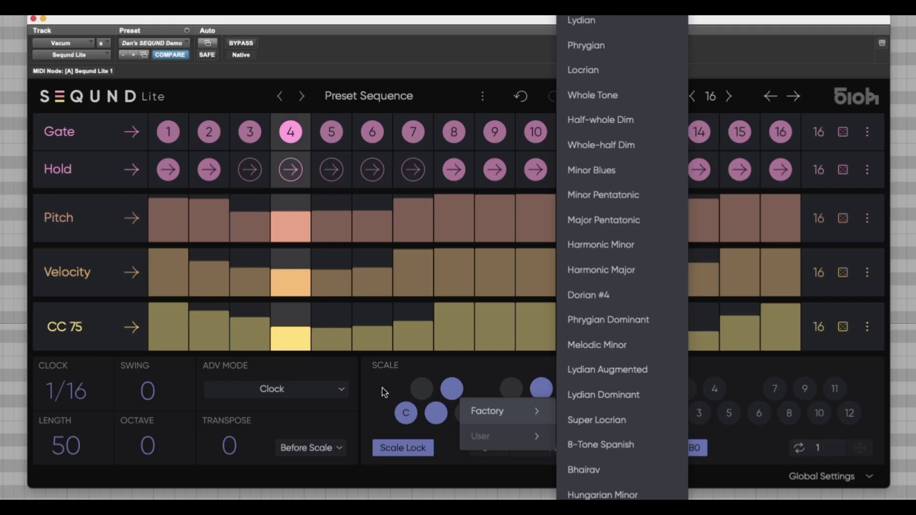
pyautogui.click(385, 393)
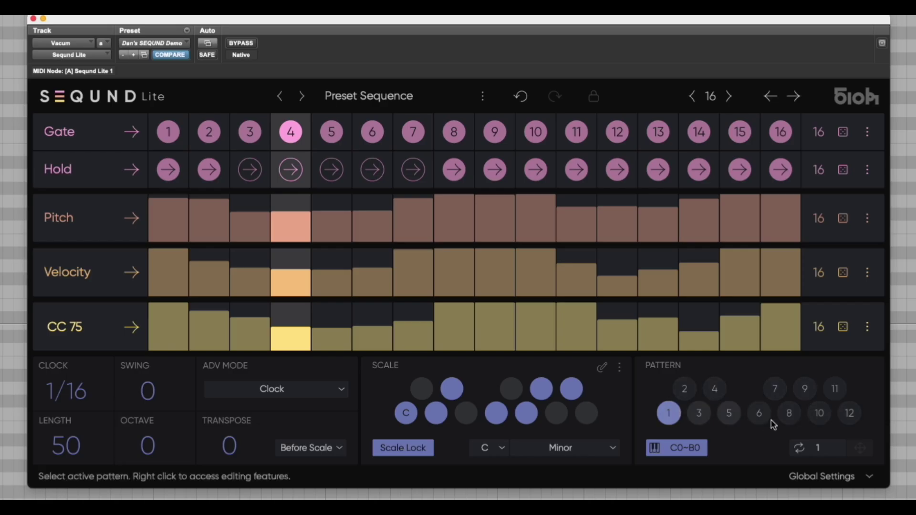
# - Switch through patterns 8, 1, 2, 3 and 4 during playback, ending on pattern 4
pyautogui.click(788, 416)
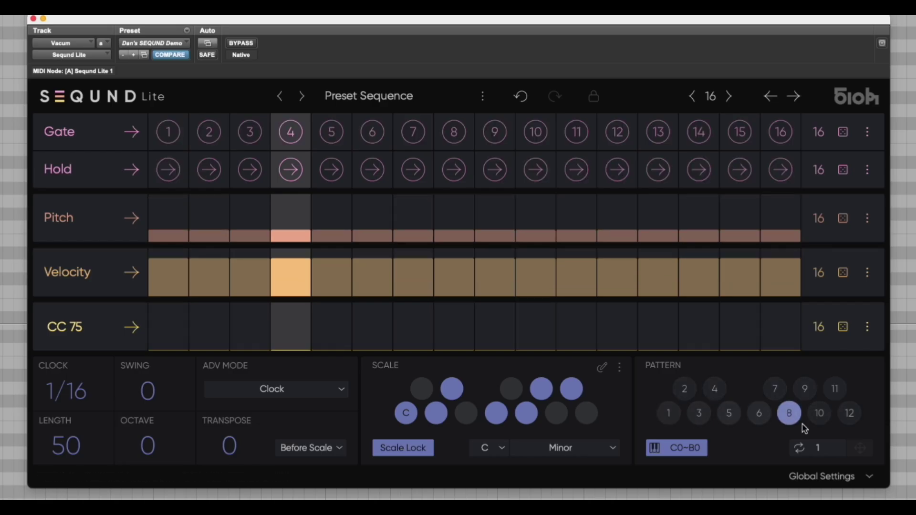
pyautogui.click(669, 416)
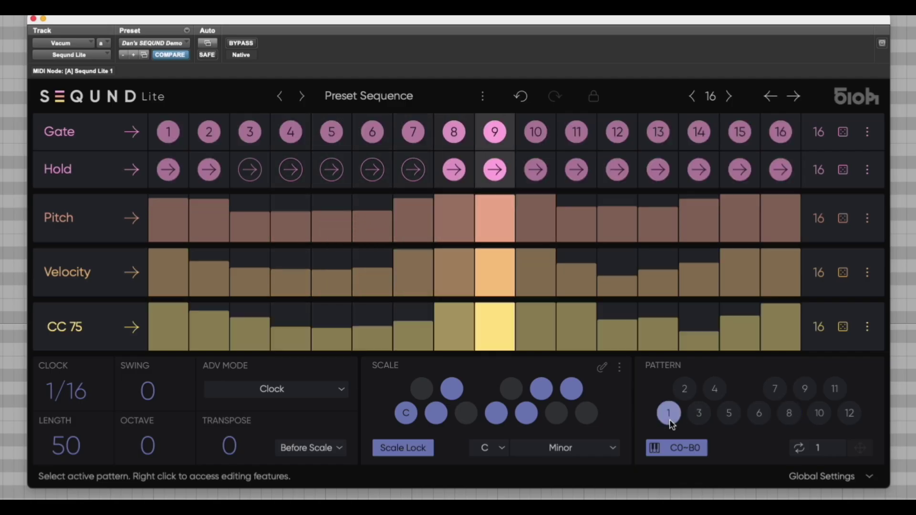
pyautogui.click(685, 391)
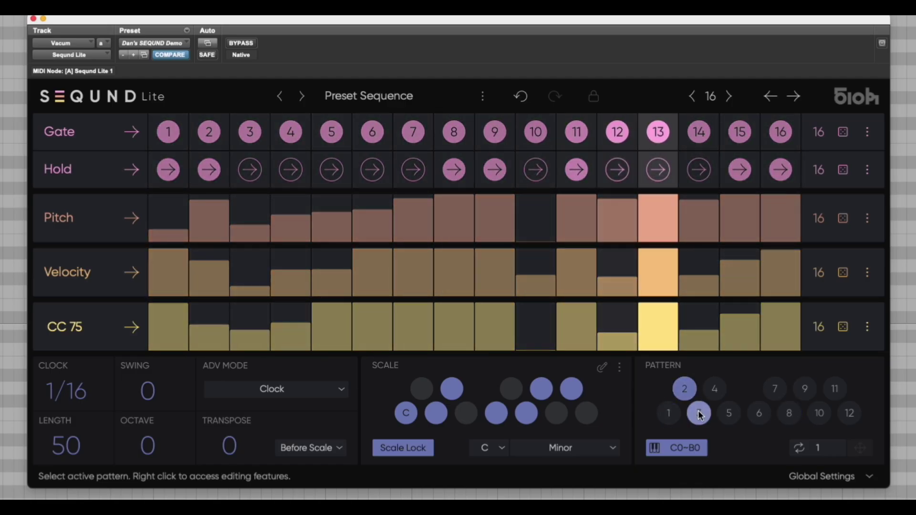
pyautogui.click(699, 413)
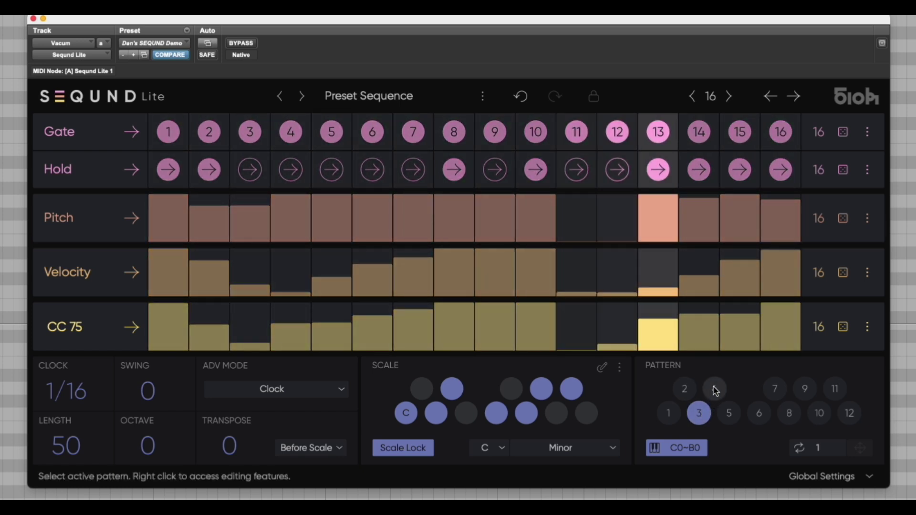
pyautogui.click(714, 388)
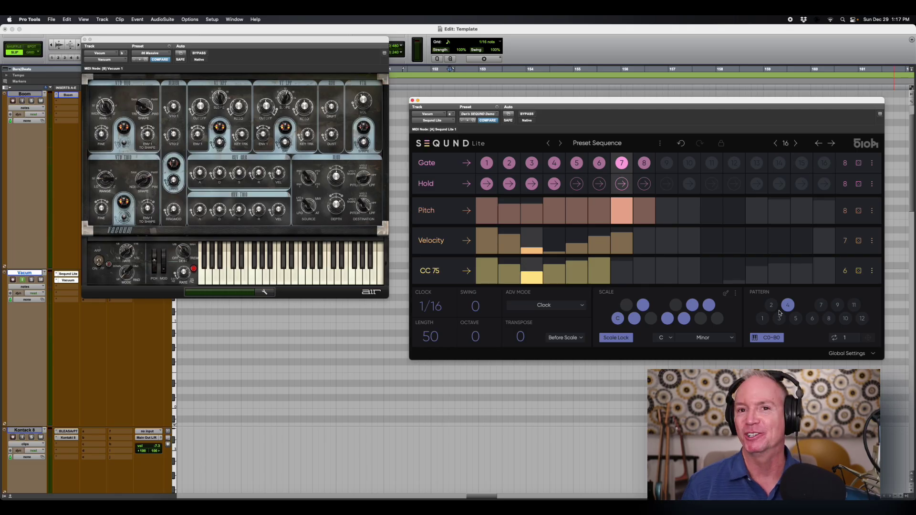
# - Return to pattern 1, then browse Factory Artist Presets and the preset options menu without loading anything
pyautogui.click(762, 318)
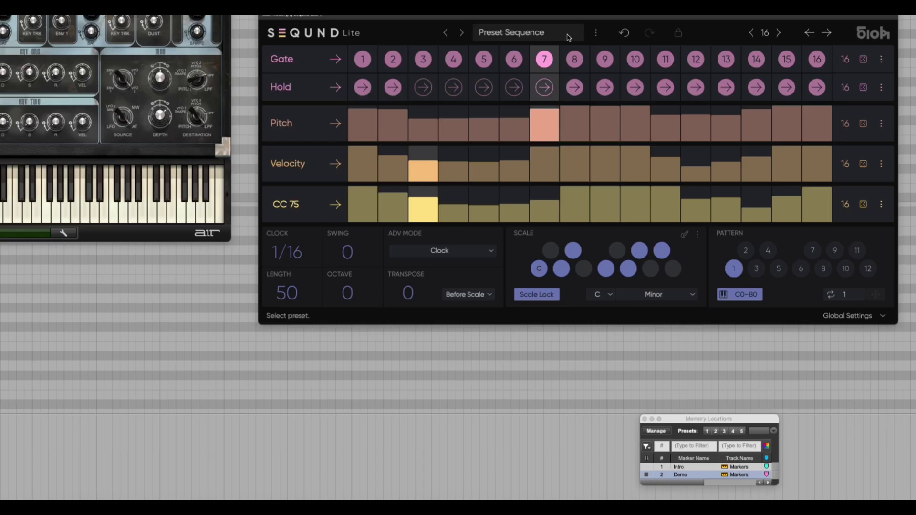
pyautogui.click(568, 38)
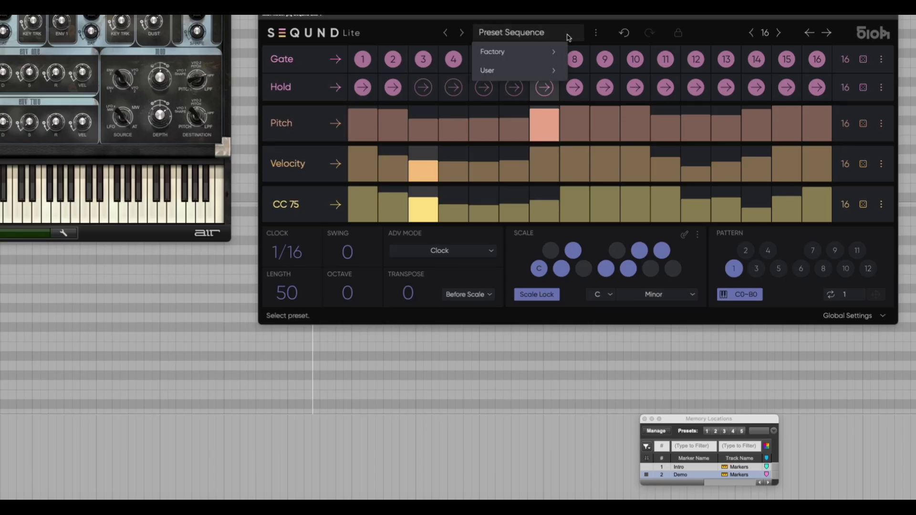
pyautogui.moveTo(585, 46)
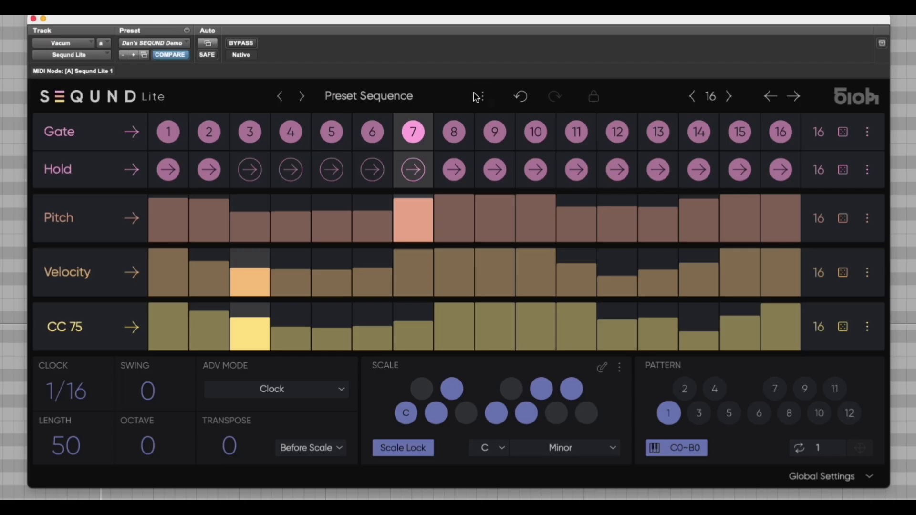
pyautogui.click(483, 97)
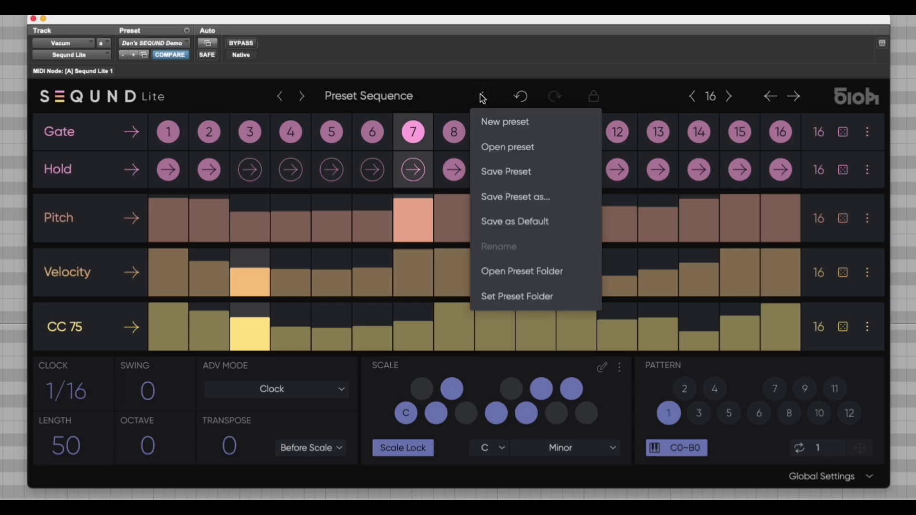
pyautogui.click(520, 96)
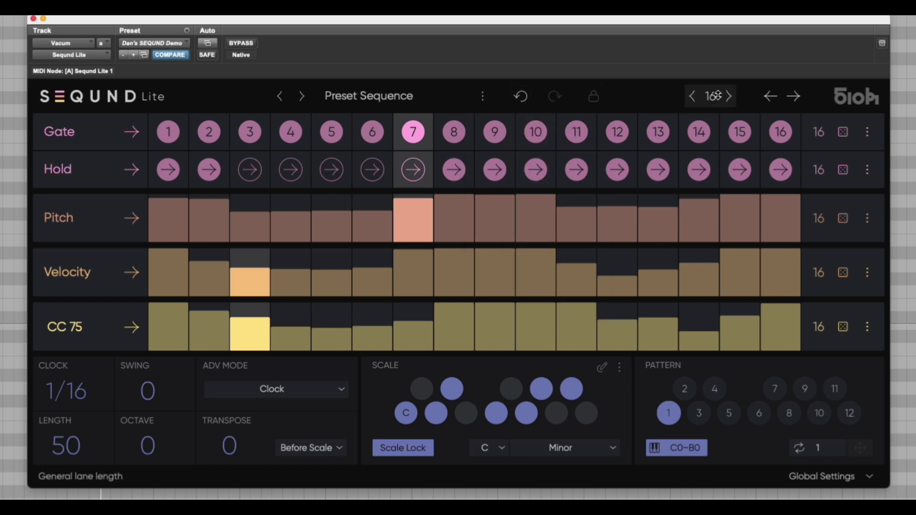
pyautogui.moveTo(710, 95); pyautogui.dragTo(688, 77)
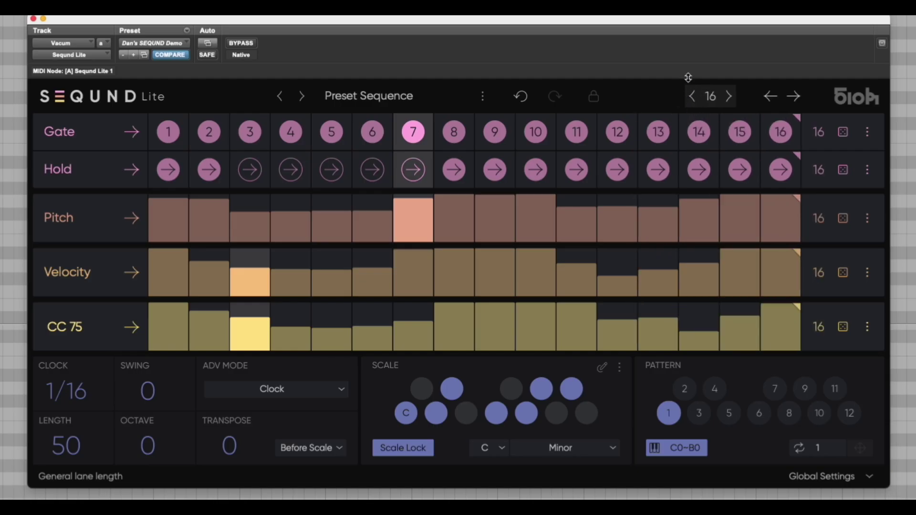
pyautogui.click(772, 102)
pyautogui.click(772, 102)
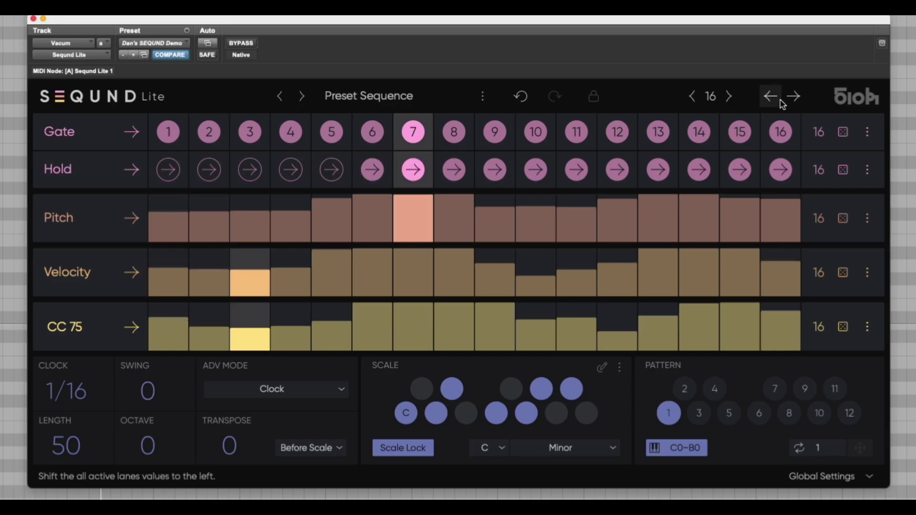
pyautogui.click(797, 102)
pyautogui.click(798, 101)
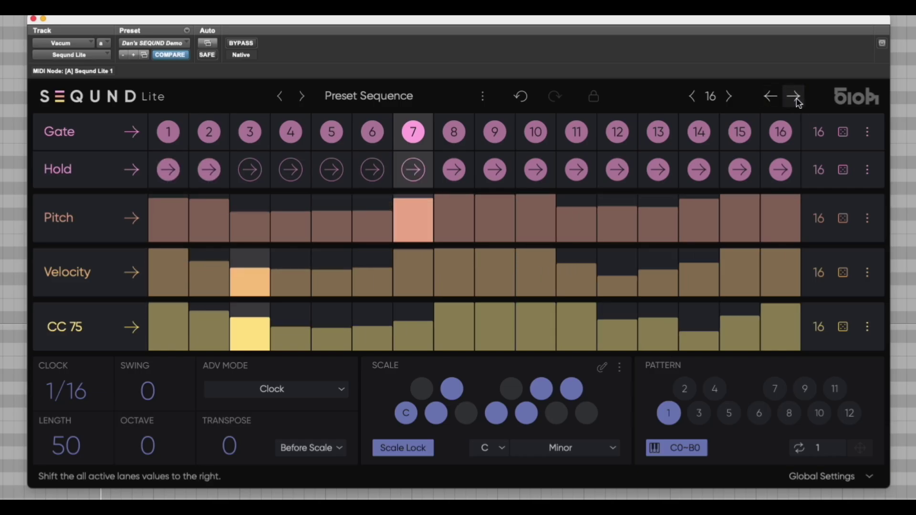
pyautogui.click(772, 101)
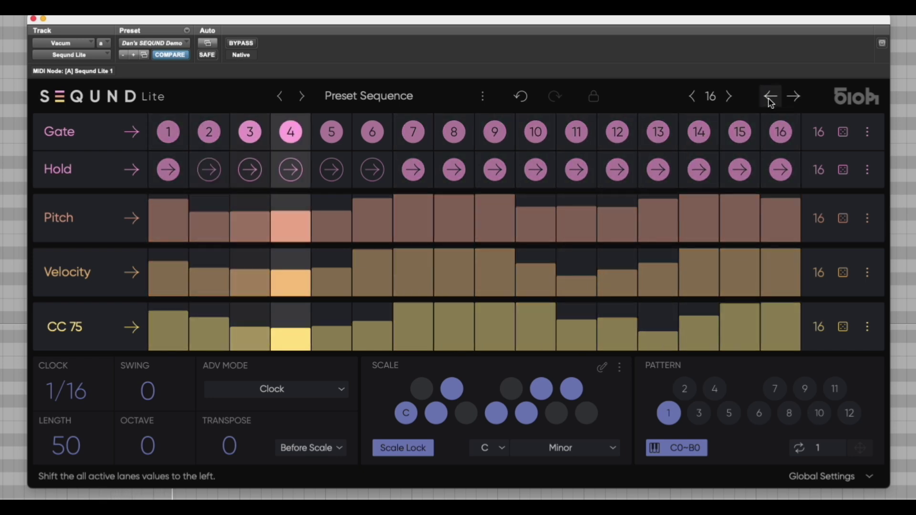
pyautogui.click(771, 101)
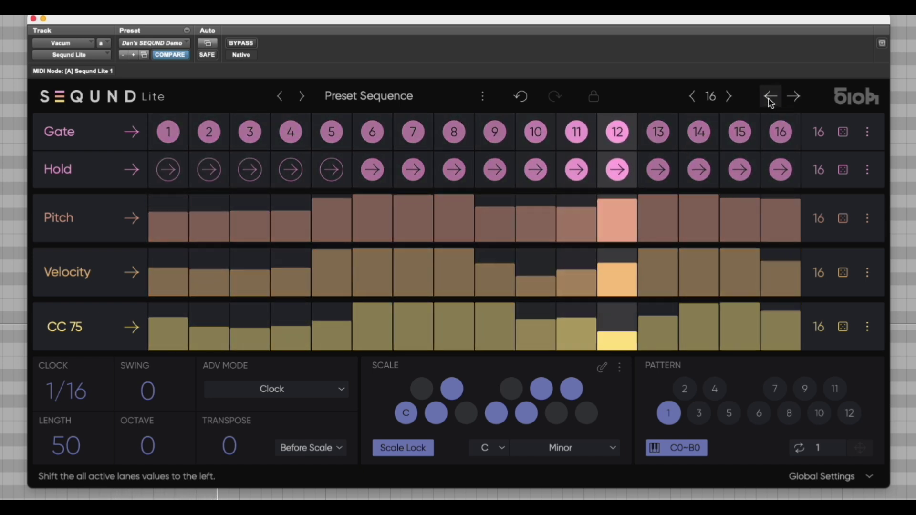
pyautogui.click(800, 100)
pyautogui.click(800, 100)
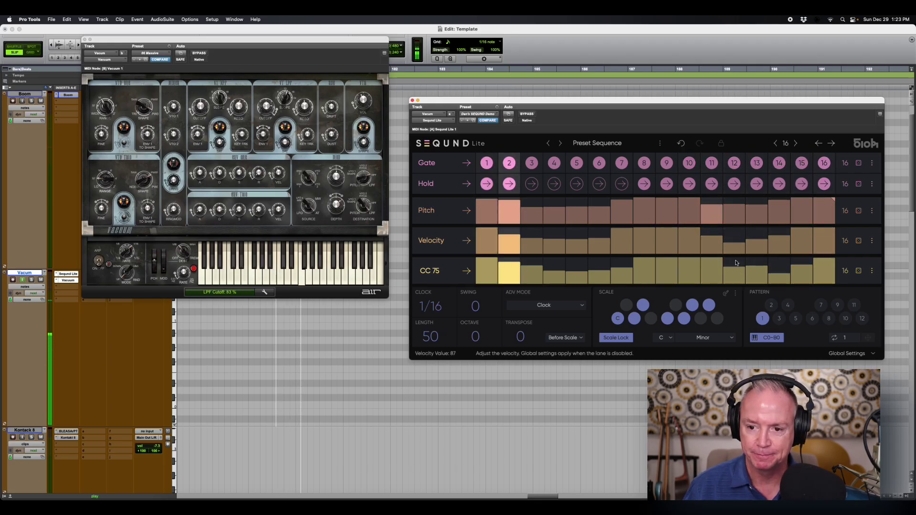
# - Switch to pattern 2, then pattern 12, then pattern 10 while playback runs
pyautogui.click(770, 306)
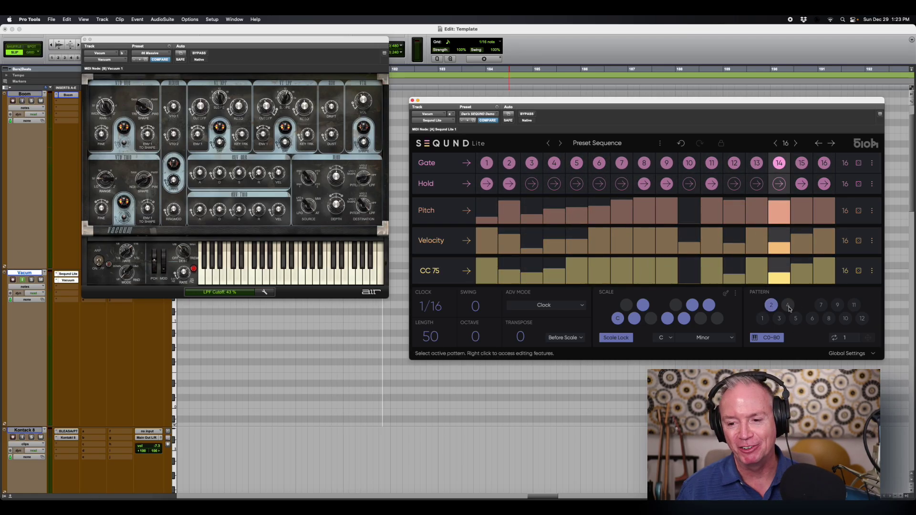
pyautogui.click(863, 318)
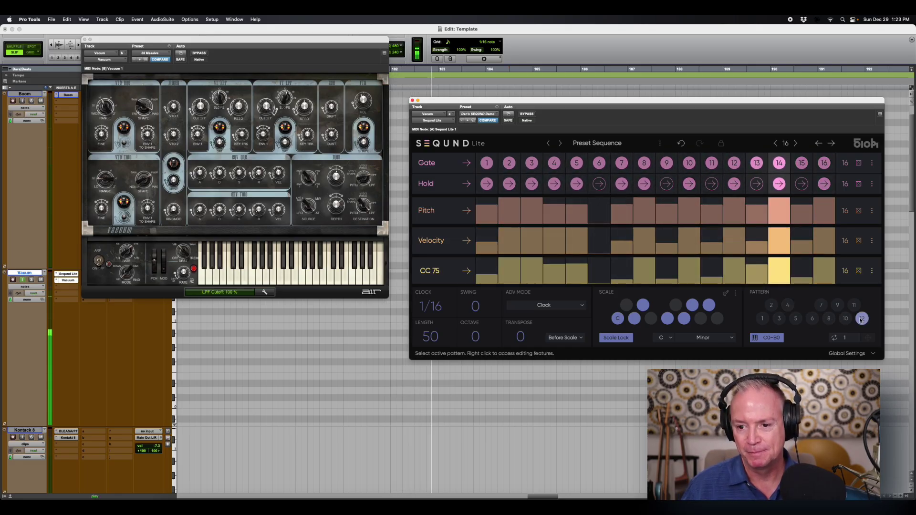
pyautogui.click(845, 319)
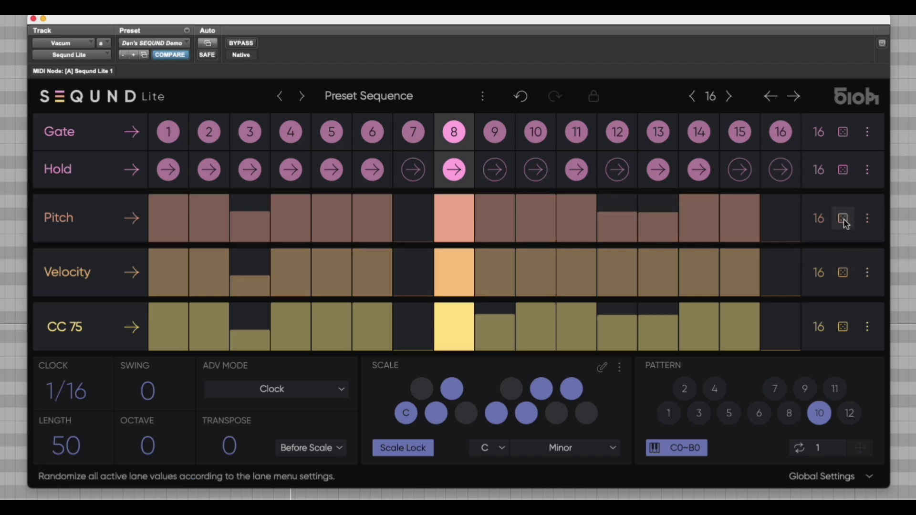
# - Select empty pattern 8 and randomize its Gate, Hold (twice), Pitch, Velocity and CC 75 lanes
pyautogui.click(790, 413)
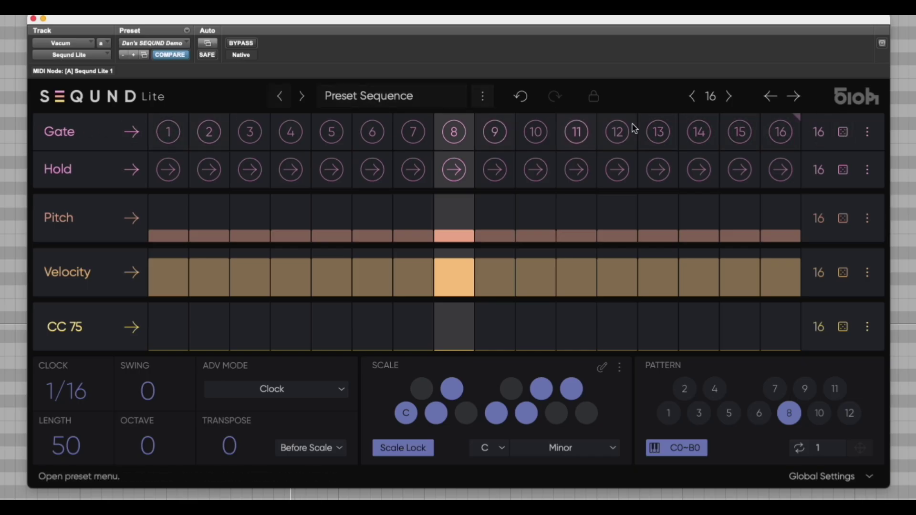
pyautogui.click(843, 133)
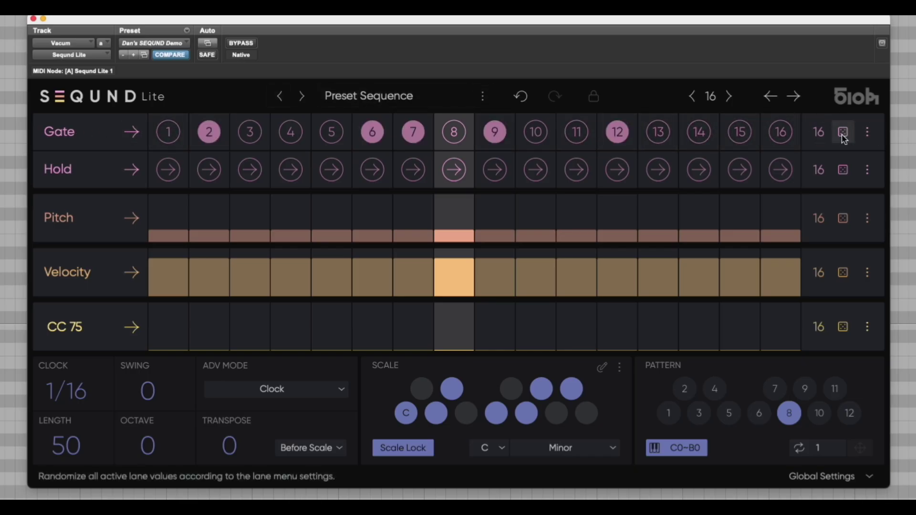
pyautogui.click(843, 170)
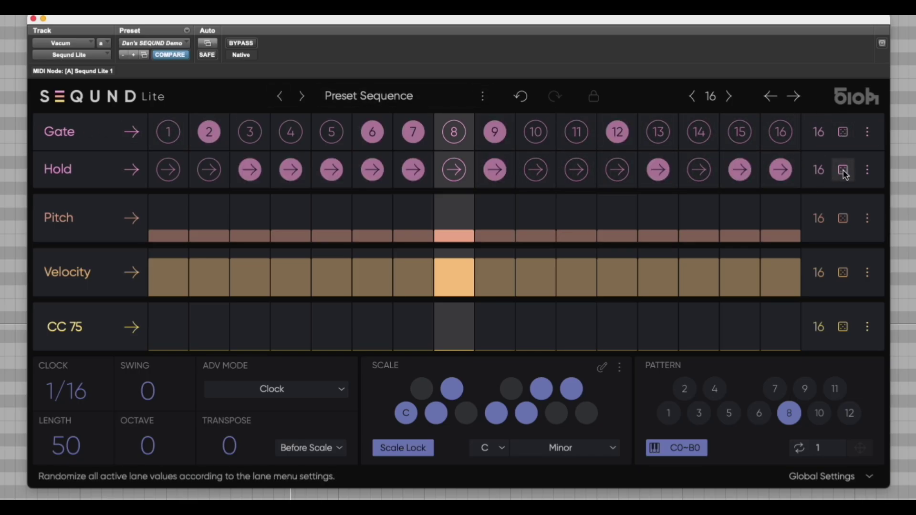
pyautogui.click(843, 170)
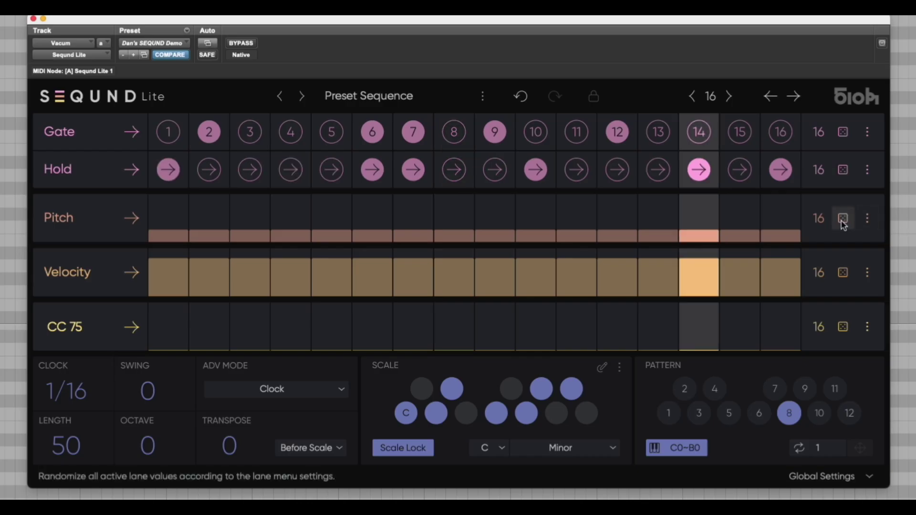
pyautogui.click(843, 219)
pyautogui.click(843, 273)
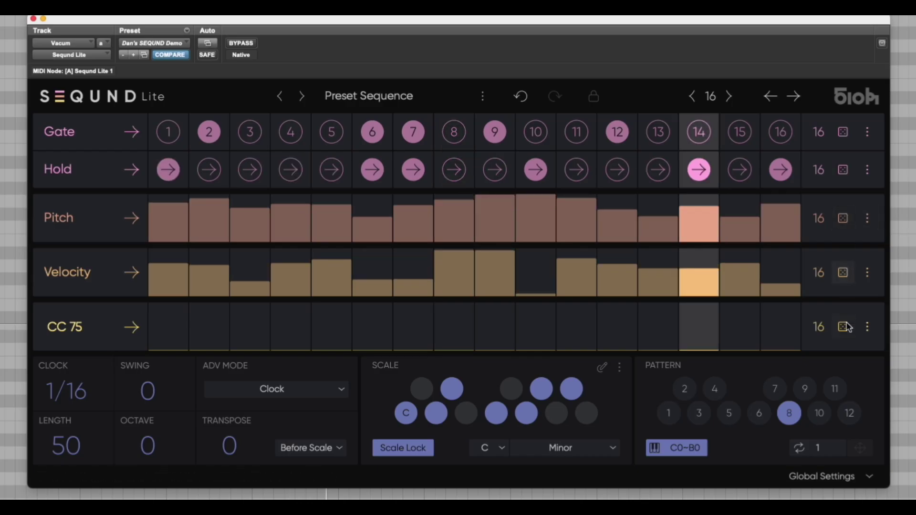
pyautogui.click(843, 327)
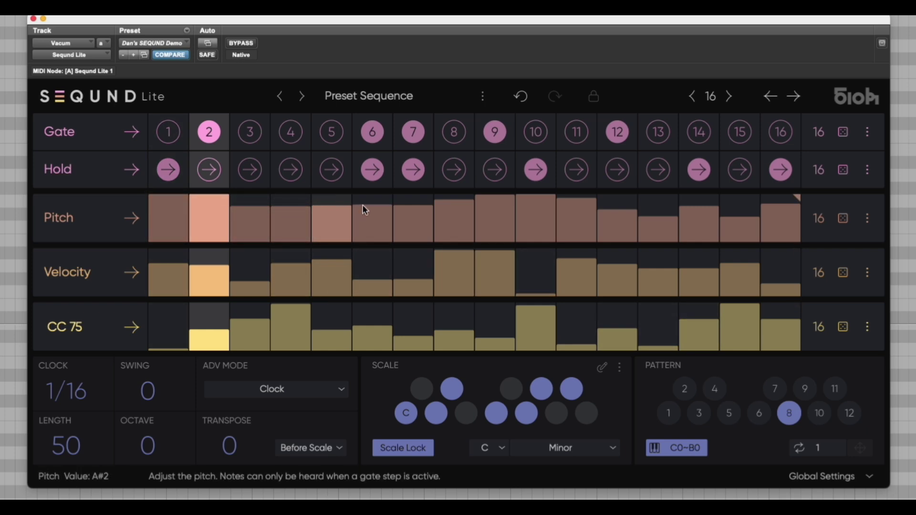
# - Raise pitch on steps 6, 7, 13 and 14 (A#3), lower steps 8 and 12 (D#2)
pyautogui.moveTo(370, 205)
pyautogui.mouseDown()
pyautogui.moveTo(390, 183)
pyautogui.moveTo(445, 181)
pyautogui.mouseUp()
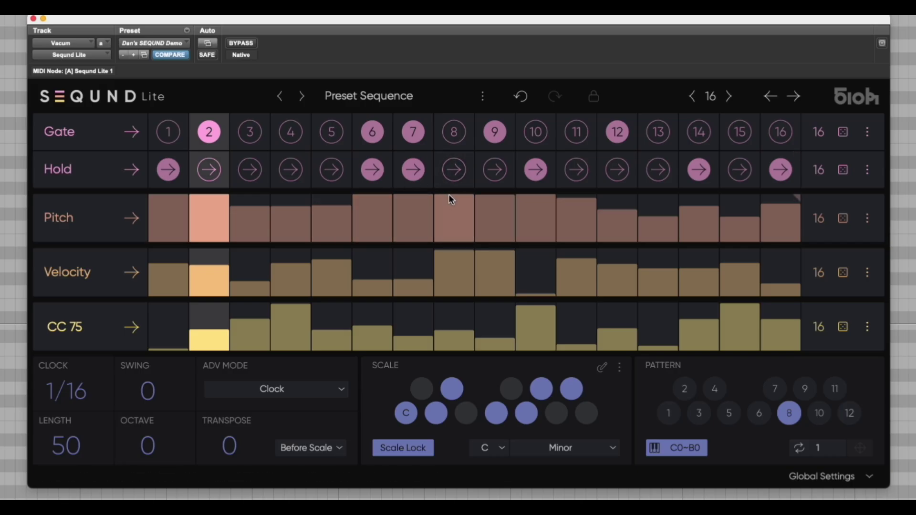
pyautogui.click(450, 200)
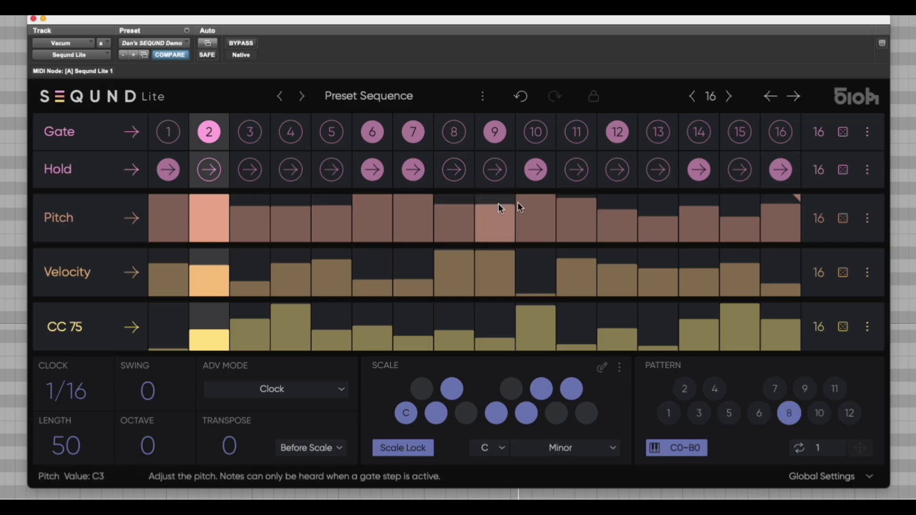
pyautogui.click(602, 213)
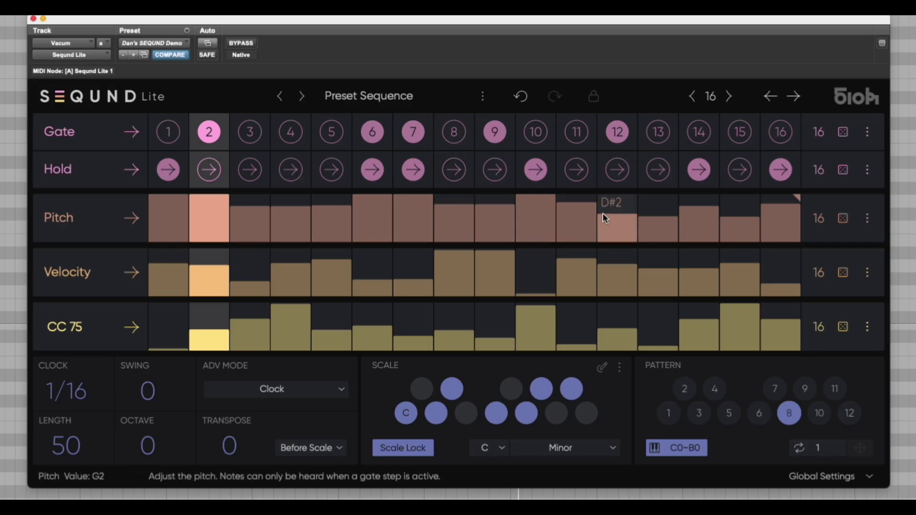
pyautogui.moveTo(647, 220); pyautogui.dragTo(649, 184)
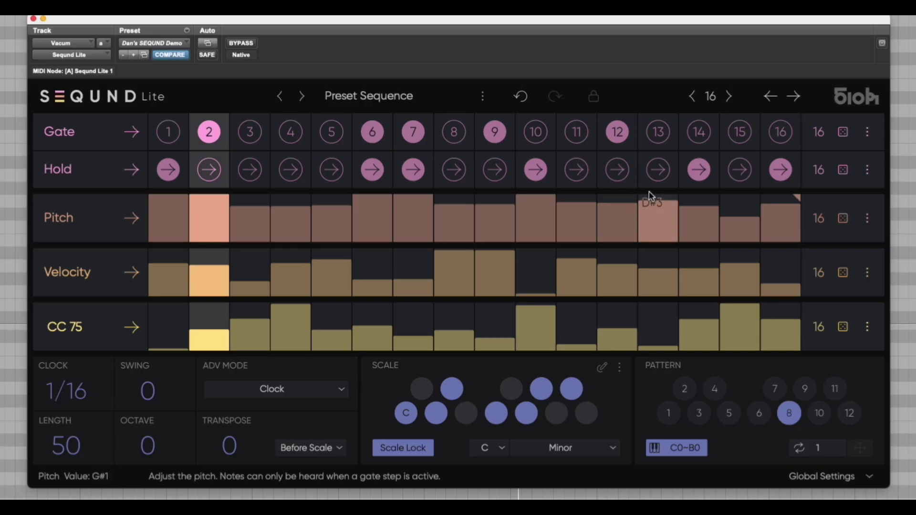
pyautogui.moveTo(706, 217); pyautogui.dragTo(705, 186)
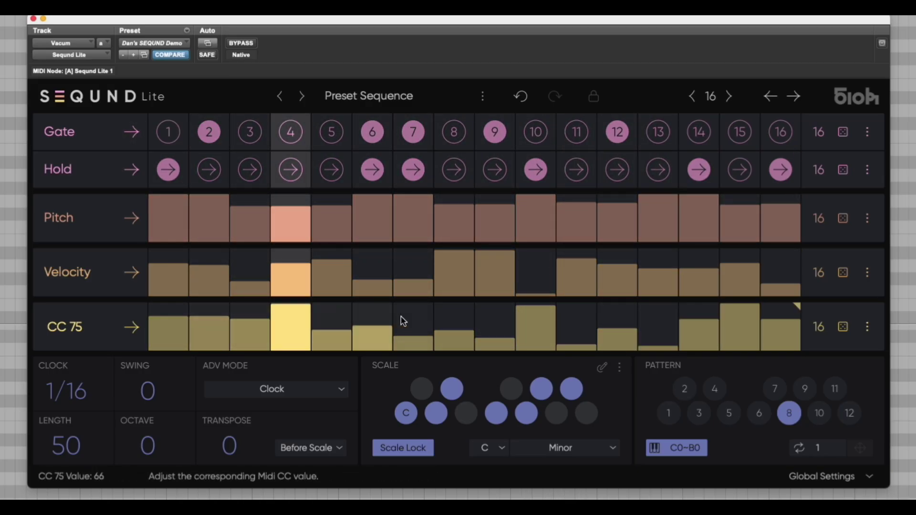
# - Raise CC 75 steps 5, 9 (127), 6–7 (~76), 11, 13 (88), 16 and velocity steps 10, 14, 16
pyautogui.moveTo(332, 334); pyautogui.dragTo(334, 306)
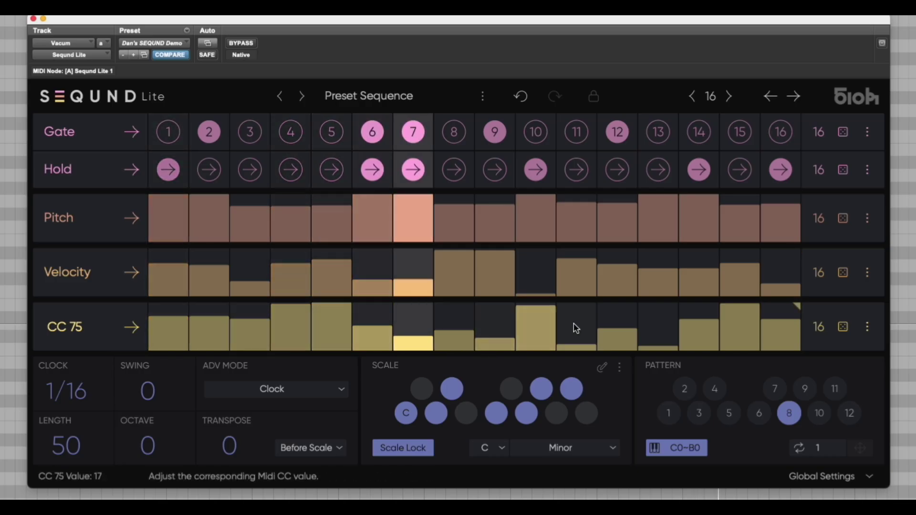
pyautogui.moveTo(497, 328); pyautogui.dragTo(497, 278)
pyautogui.moveTo(382, 325)
pyautogui.mouseDown()
pyautogui.moveTo(413, 319)
pyautogui.moveTo(374, 325)
pyautogui.moveTo(439, 321)
pyautogui.mouseUp()
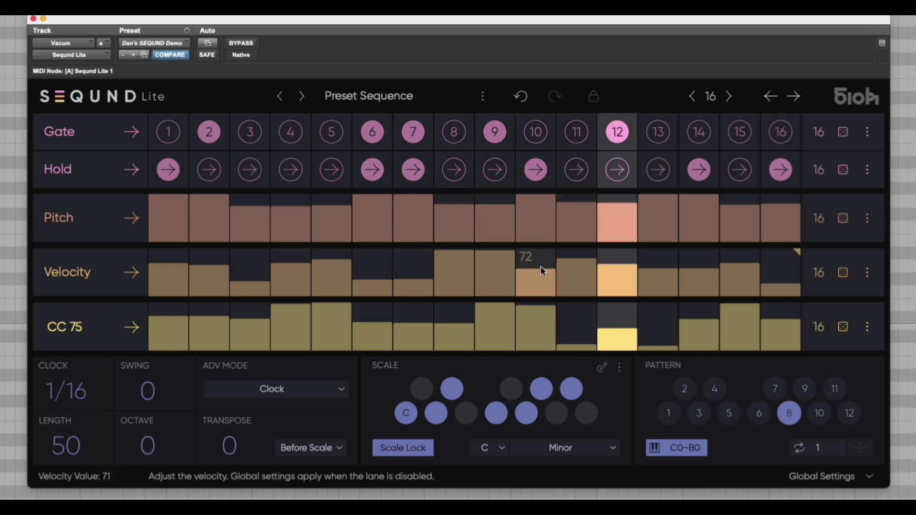
pyautogui.moveTo(546, 271); pyautogui.dragTo(547, 268)
pyautogui.moveTo(690, 260); pyautogui.dragTo(691, 249)
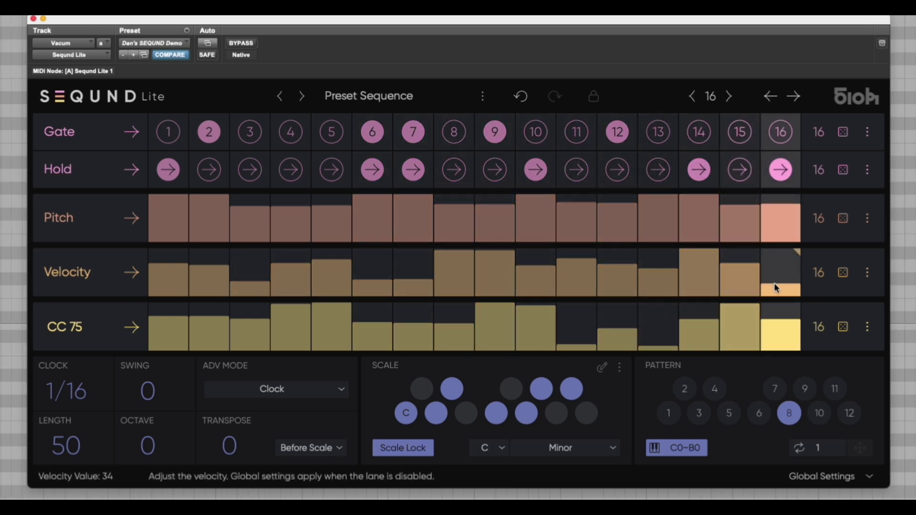
pyautogui.moveTo(777, 282); pyautogui.dragTo(777, 258)
pyautogui.moveTo(777, 344); pyautogui.dragTo(774, 302)
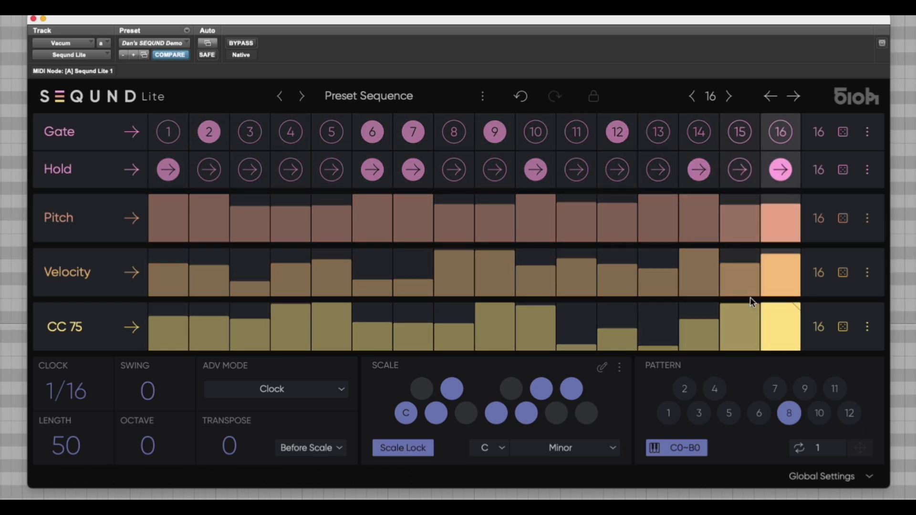
pyautogui.moveTo(654, 333); pyautogui.dragTo(657, 317)
pyautogui.moveTo(581, 339); pyautogui.dragTo(580, 322)
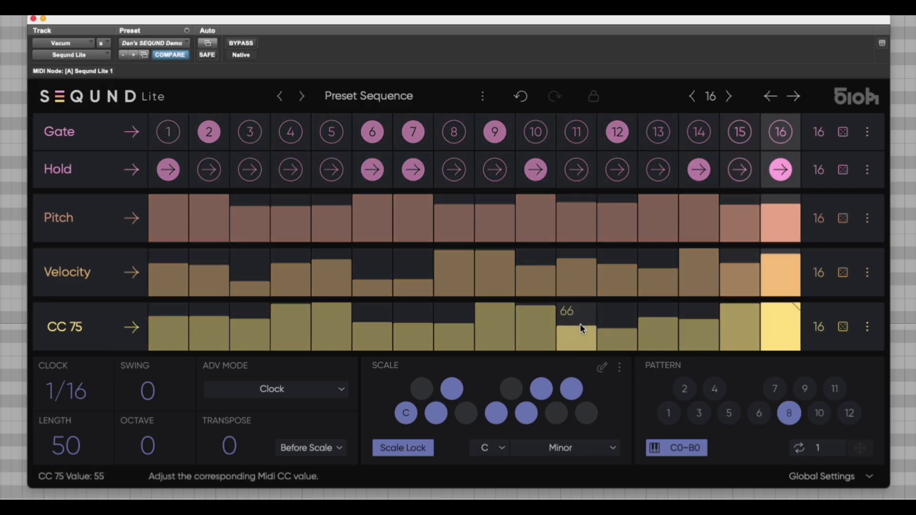
# - Turn on gate steps 1 and 3 and make steps 2 and 3 hold their notes
pyautogui.click(167, 130)
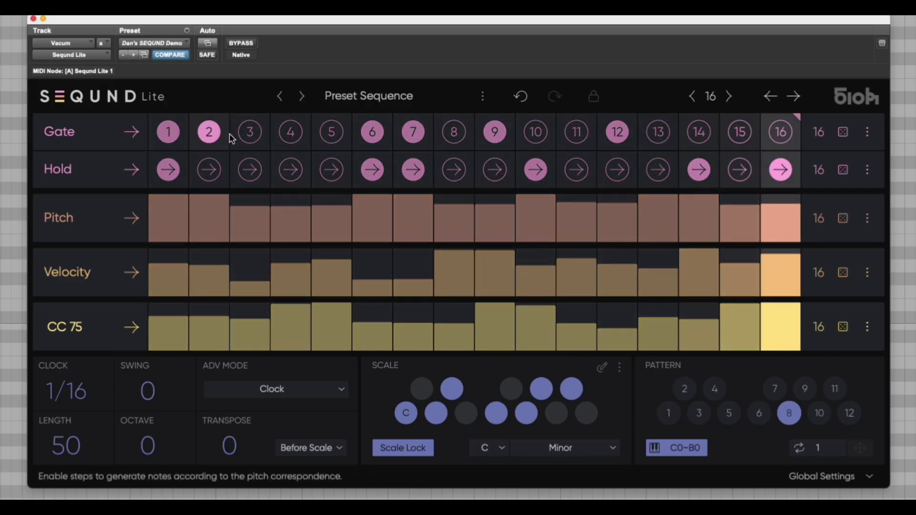
pyautogui.click(248, 129)
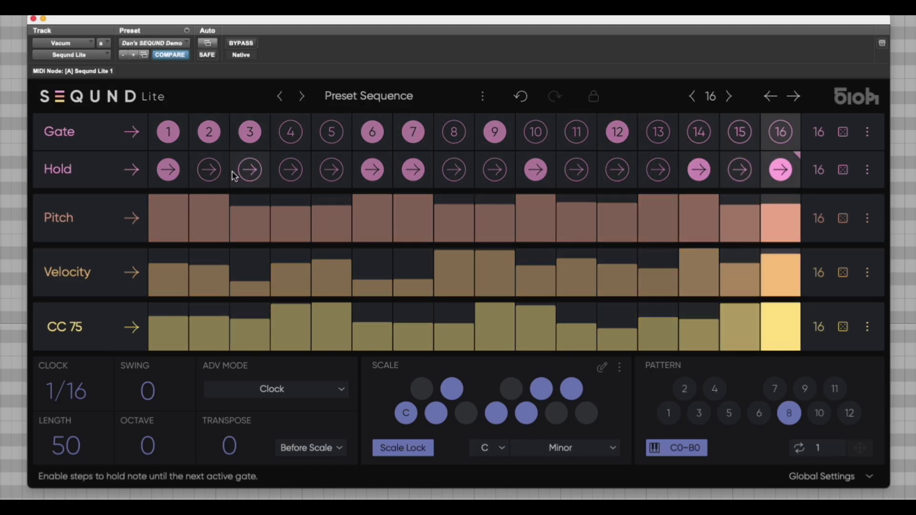
pyautogui.click(209, 170)
pyautogui.click(246, 172)
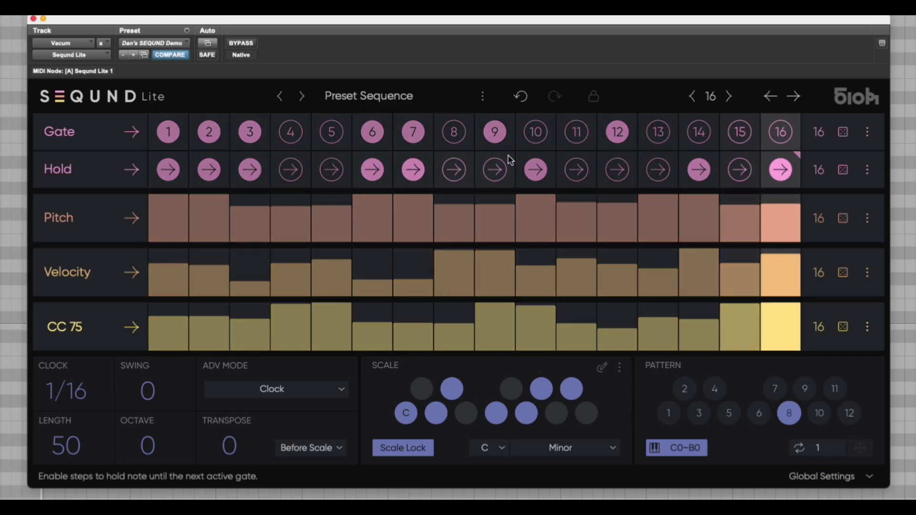
# - Turn on gate steps 14, 15 and 16, with step 15 holding its note
pyautogui.click(700, 135)
pyautogui.click(740, 133)
pyautogui.click(783, 133)
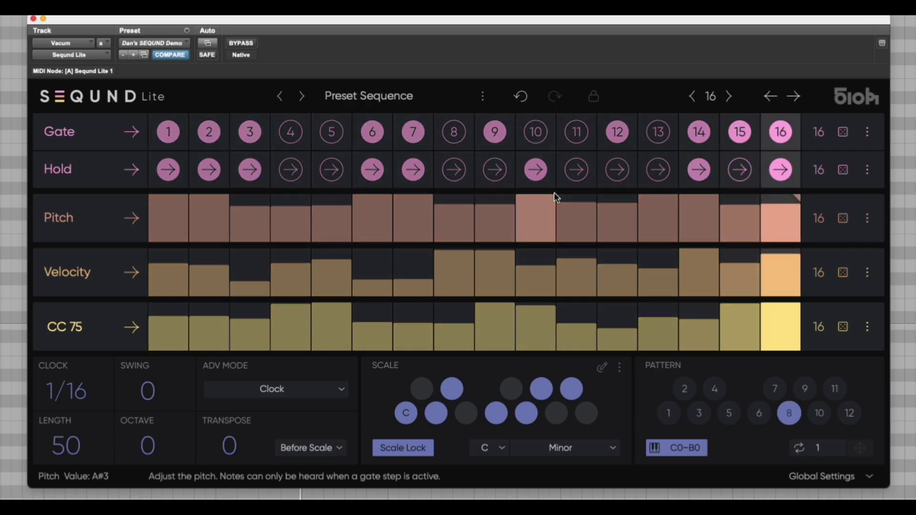
pyautogui.click(740, 169)
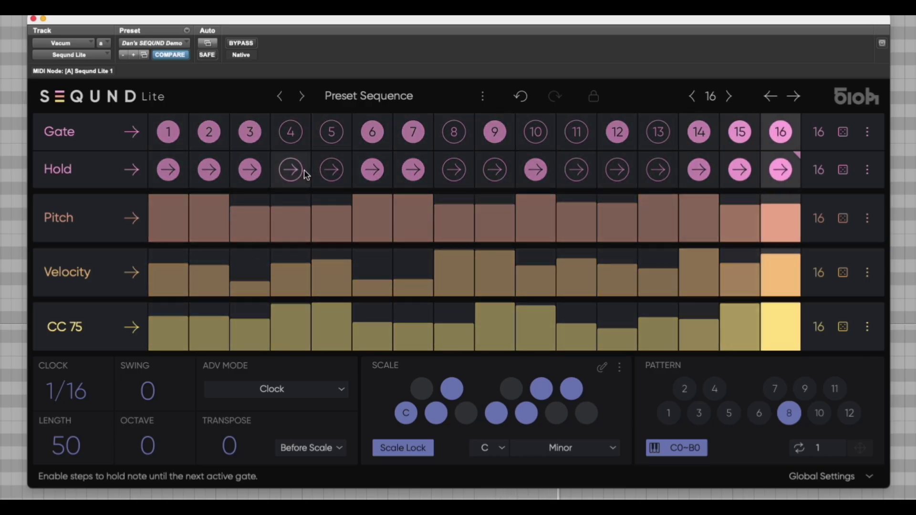
# - Switch off step 3's hold and turn on gate steps 4, 5 and 8
pyautogui.click(250, 170)
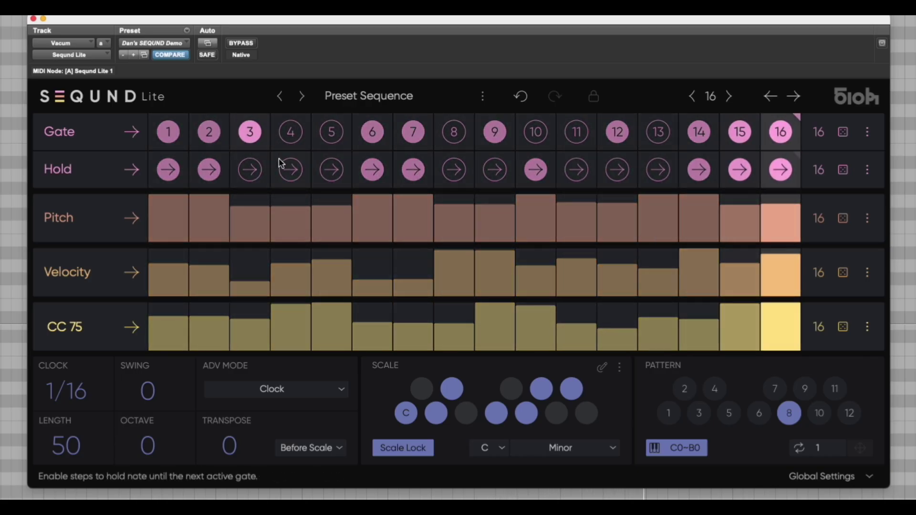
pyautogui.click(295, 144)
pyautogui.click(331, 136)
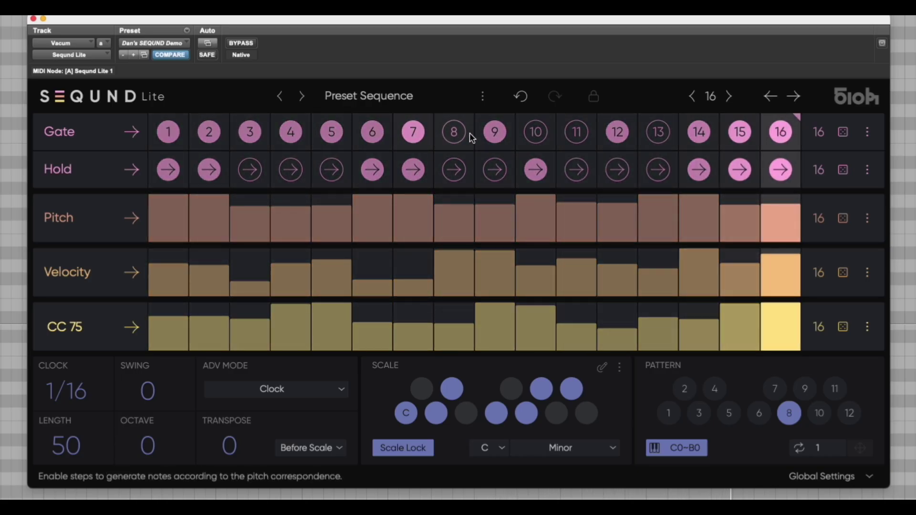
pyautogui.click(451, 138)
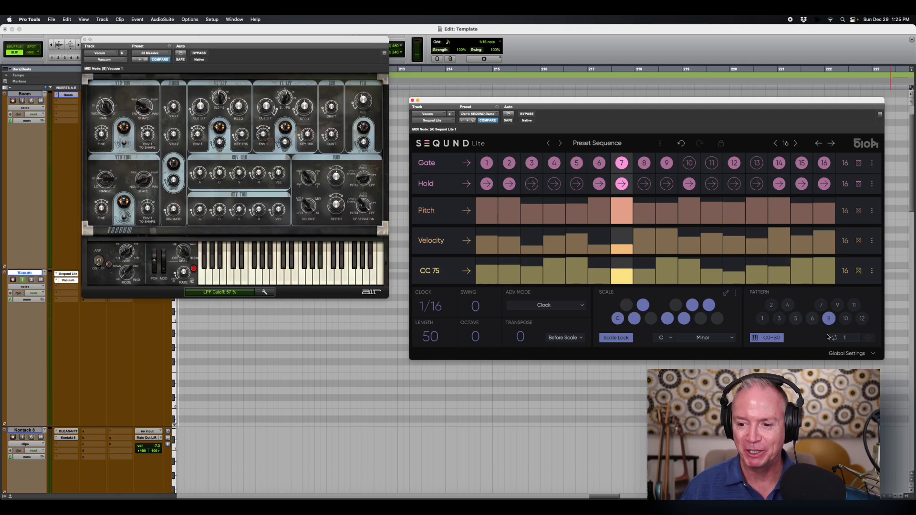
# - Compare patterns 7 and 8 in SEQUND Lite, settling on pattern 7 with its 8 gate steps
pyautogui.click(821, 305)
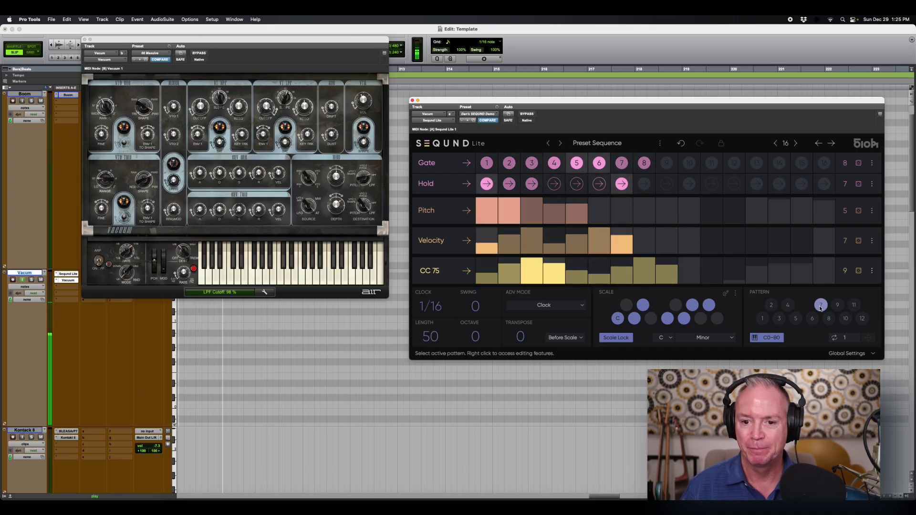
pyautogui.click(828, 319)
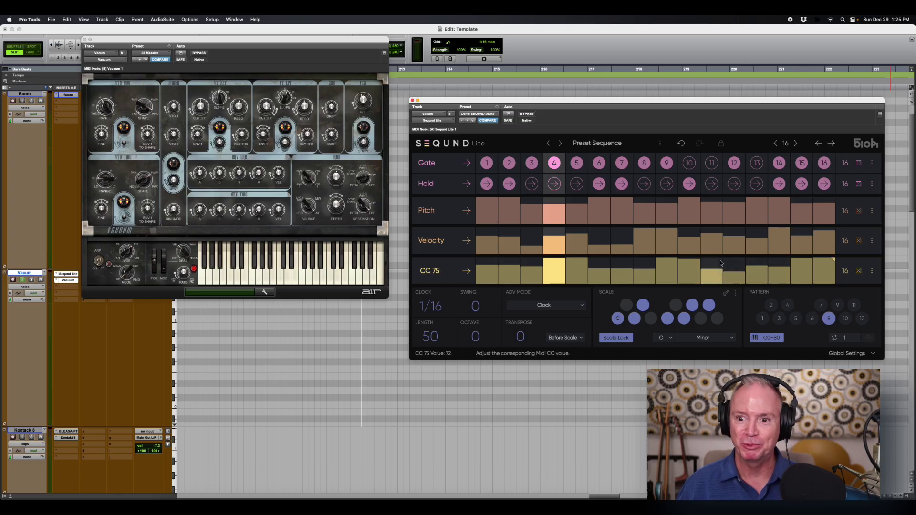
pyautogui.click(820, 305)
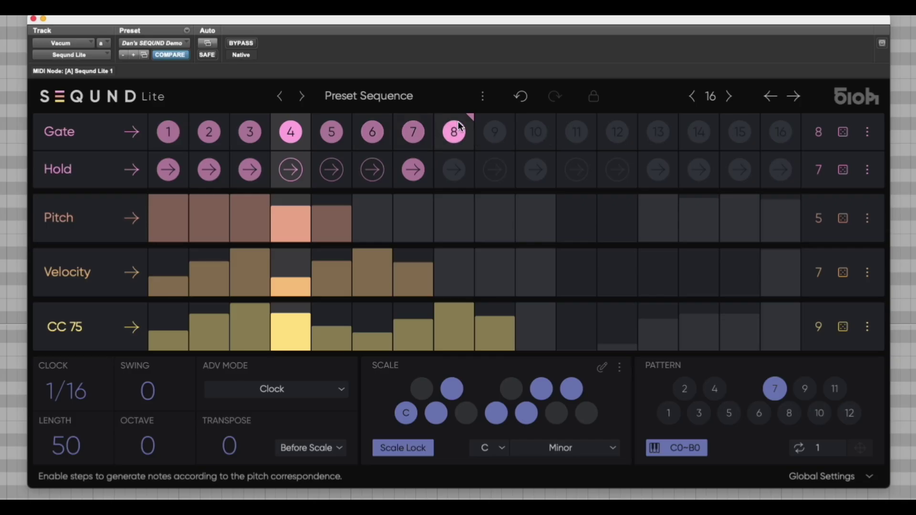
pyautogui.moveTo(469, 117); pyautogui.dragTo(611, 119)
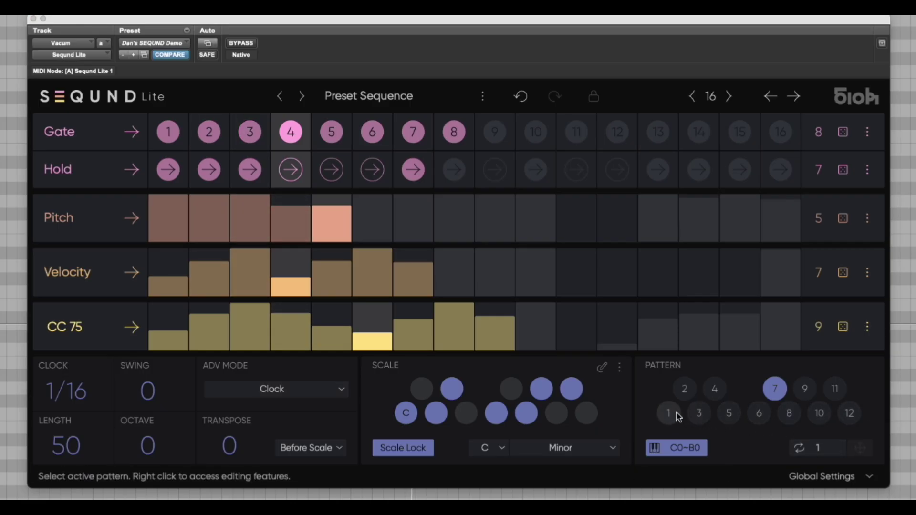
# - Step through SEQUND Lite patterns 12 and 11, landing on pattern 10
pyautogui.click(849, 413)
pyautogui.click(837, 393)
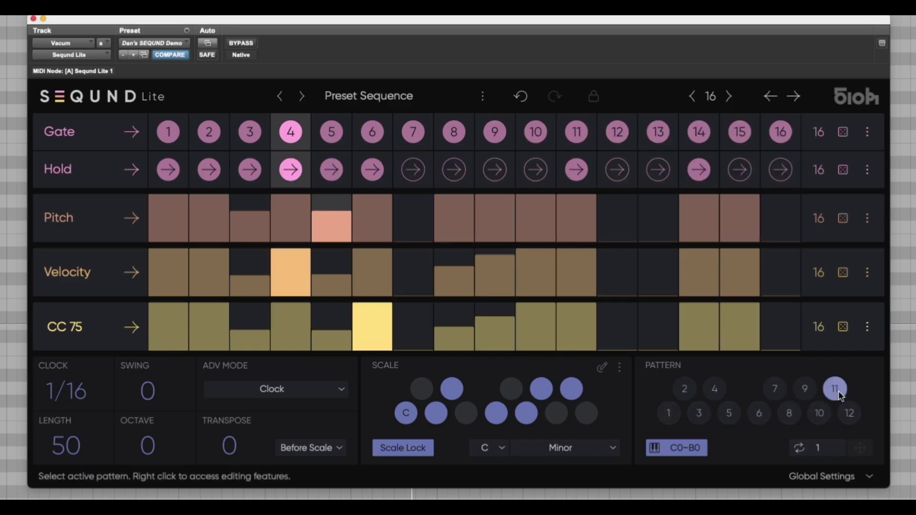
pyautogui.click(821, 416)
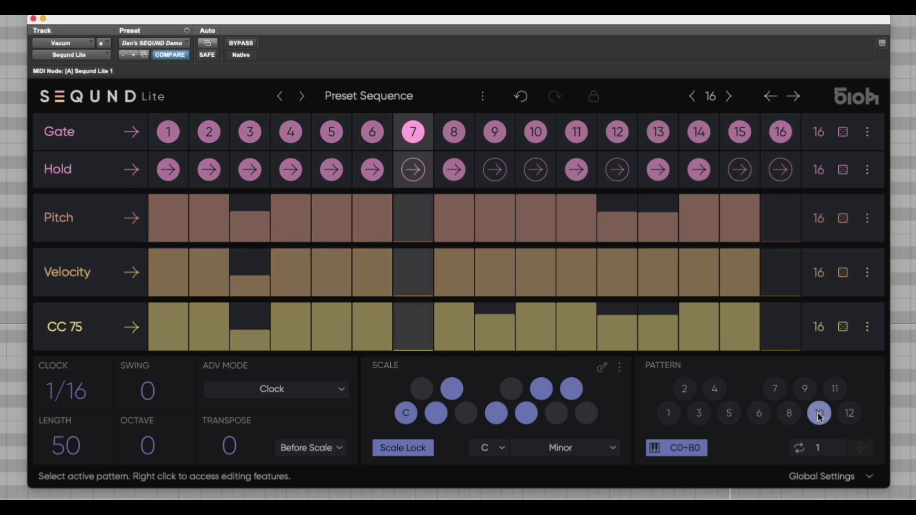
# - Copy pattern 10, then select pattern 8 and bring up its editing options
pyautogui.rightClick(820, 418)
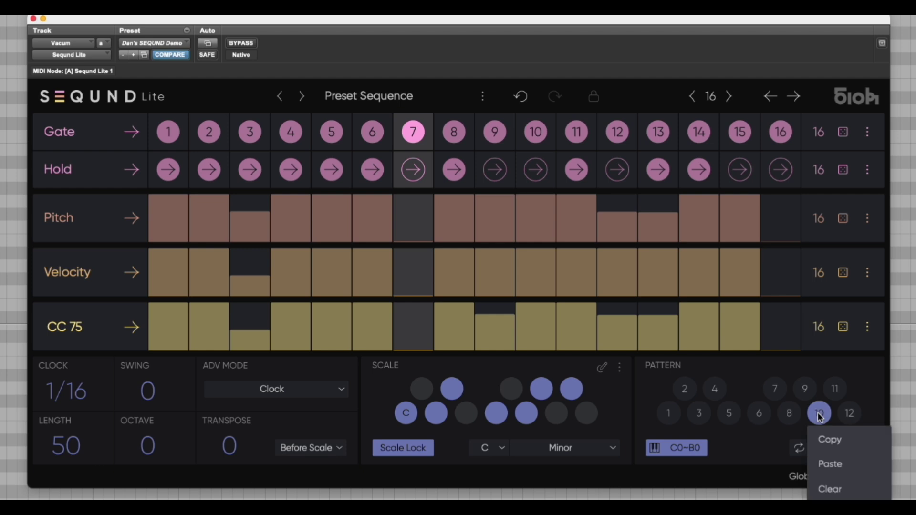
pyautogui.click(827, 436)
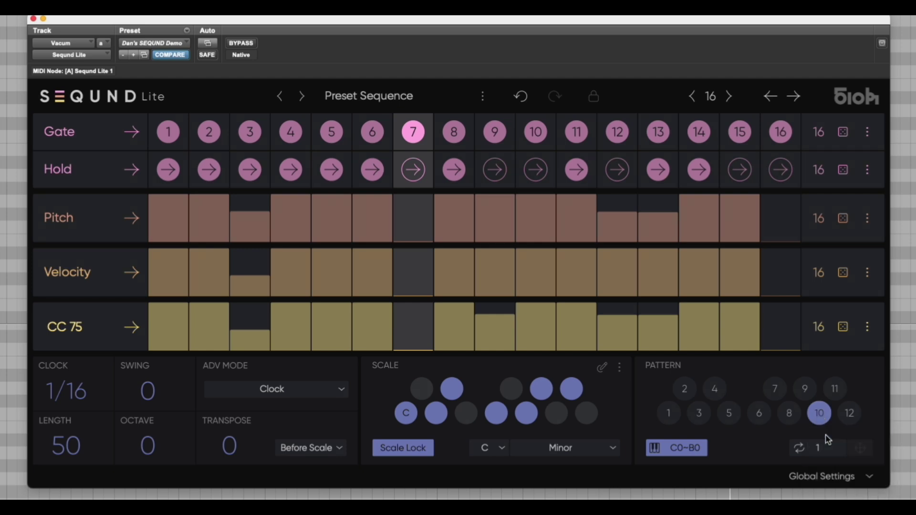
pyautogui.click(790, 420)
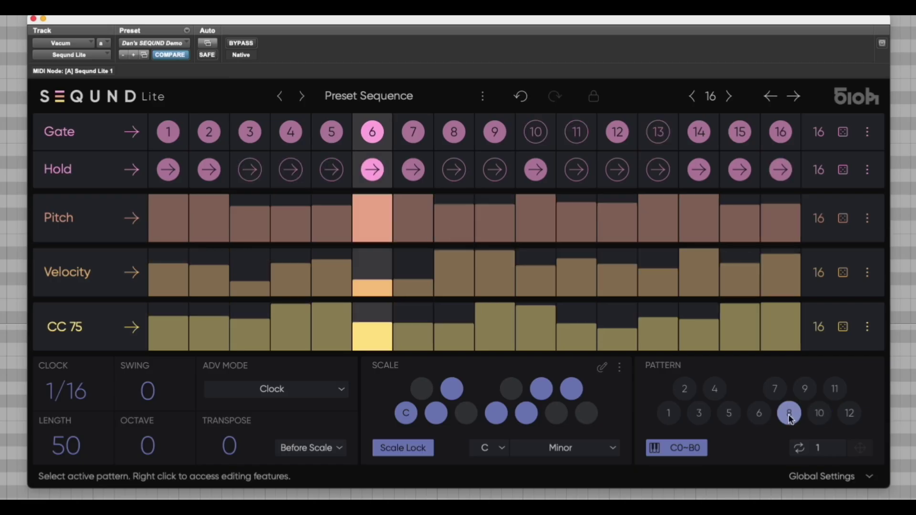
pyautogui.rightClick(790, 420)
# - Paste pattern 10 into pattern 8 and silence step 6: pitch C0, no hold, velocity and CC 75 at 0
pyautogui.click(793, 464)
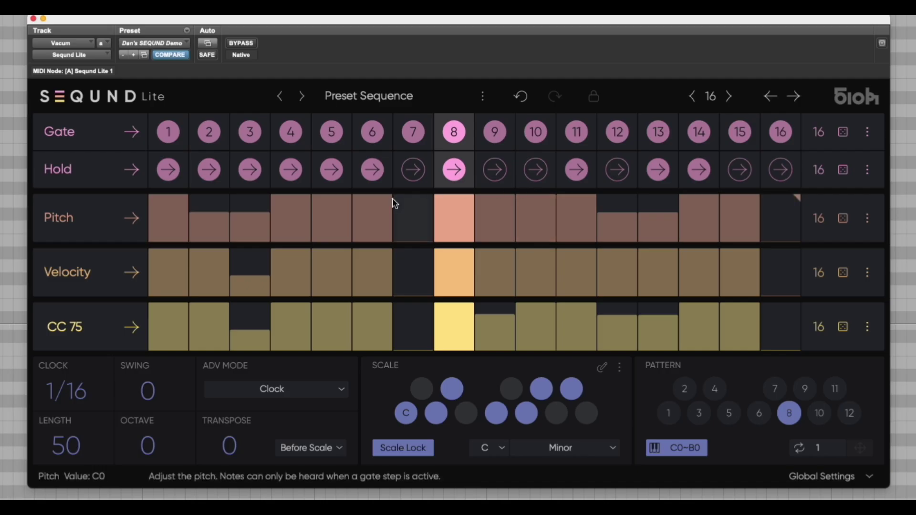
pyautogui.moveTo(376, 197); pyautogui.dragTo(380, 296)
pyautogui.click(377, 168)
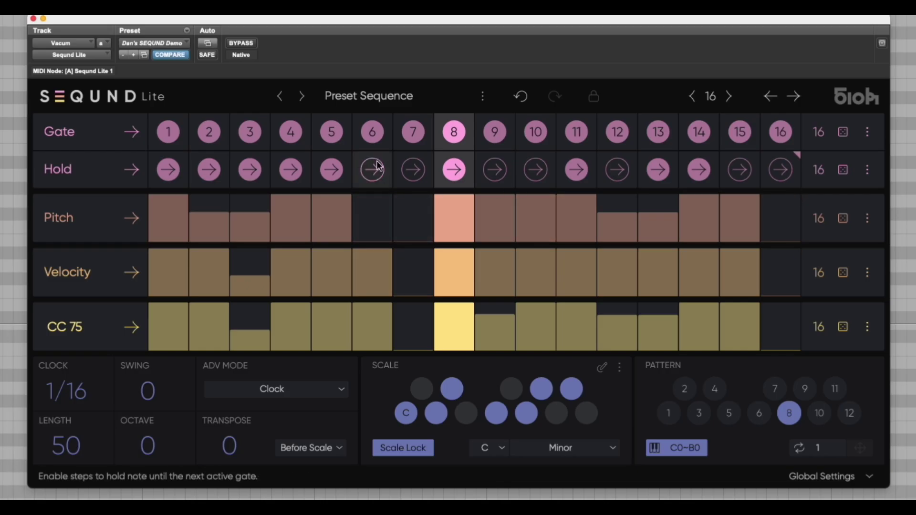
pyautogui.moveTo(380, 255); pyautogui.dragTo(374, 446)
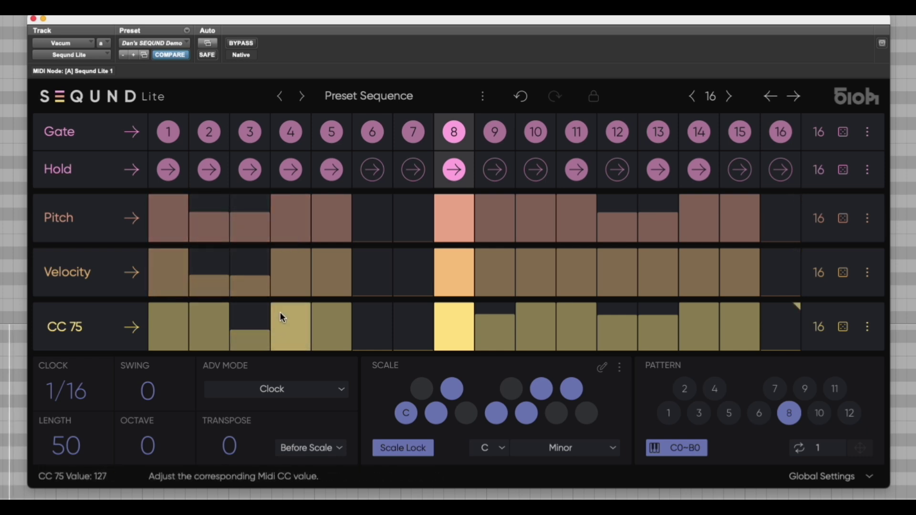
# - Lower CC 75 on step 4, set steps 10 and 11 to 117 and 63, and nudge step 13 up
pyautogui.moveTo(284, 308); pyautogui.dragTo(284, 315)
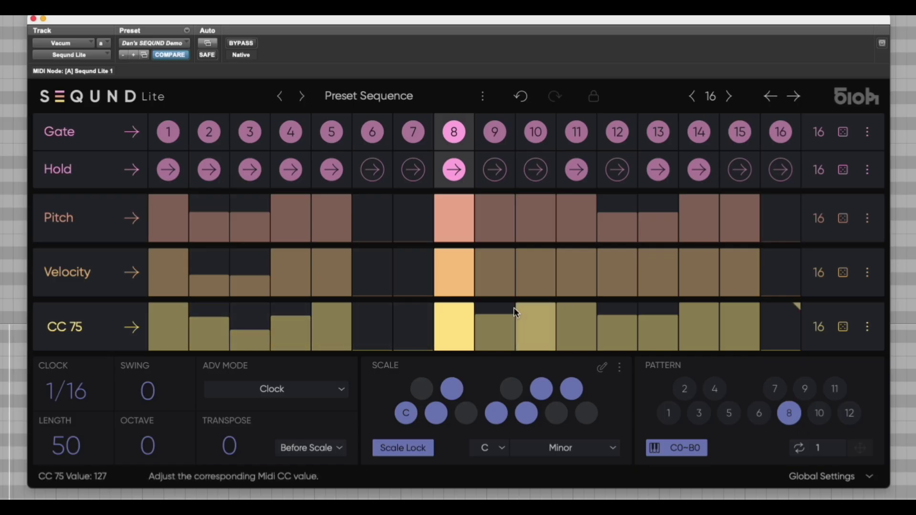
pyautogui.click(543, 306)
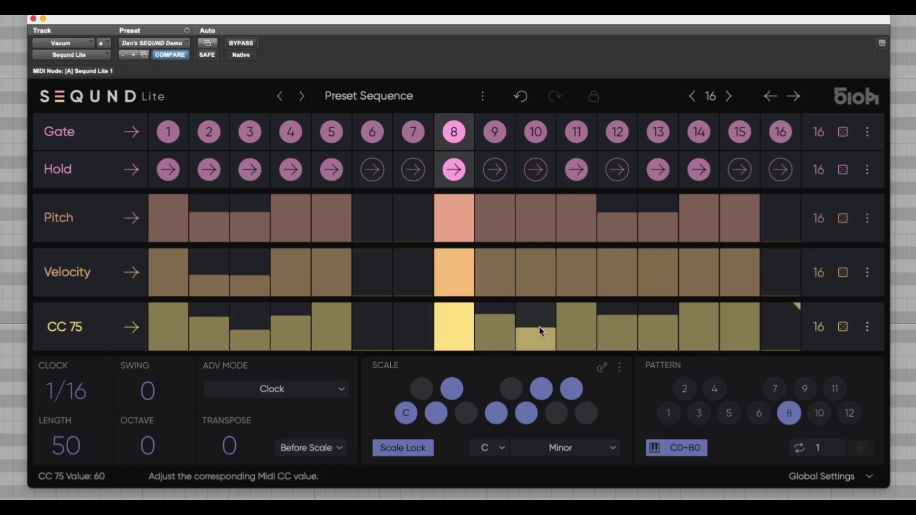
pyautogui.click(575, 326)
pyautogui.click(648, 313)
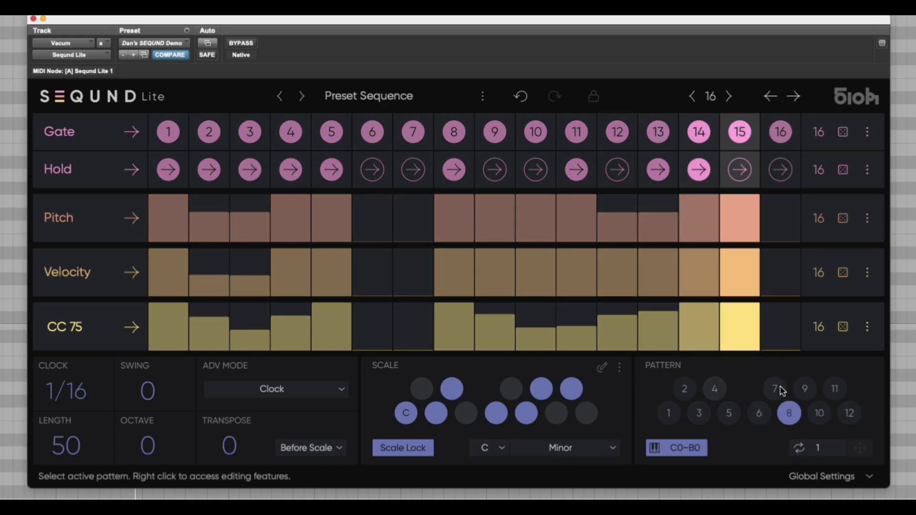
# - Check pattern 10, then in pattern 8 lower step 8's pitch and make step 12 hold
pyautogui.click(820, 415)
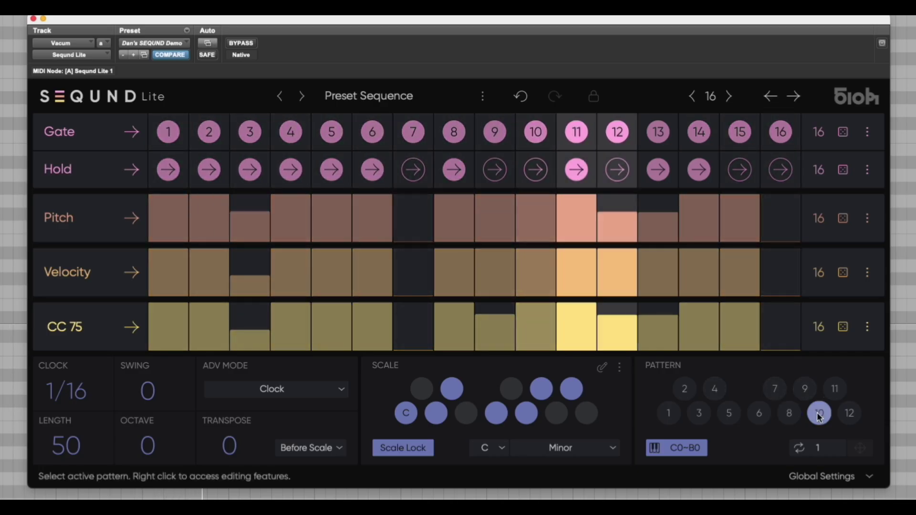
pyautogui.click(789, 414)
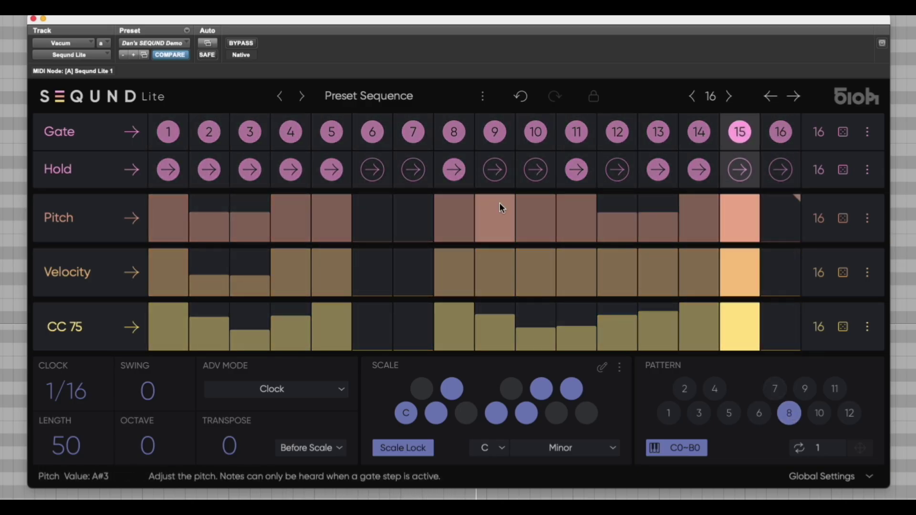
pyautogui.click(454, 206)
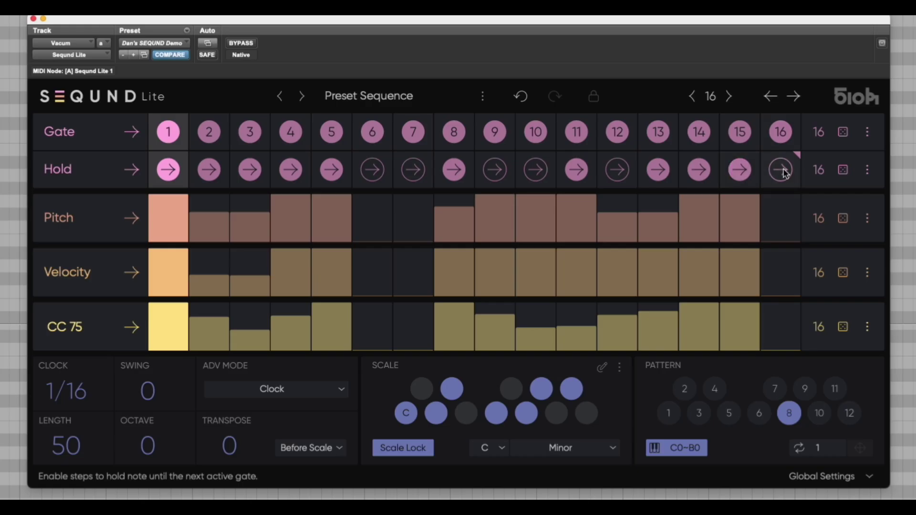
pyautogui.click(618, 171)
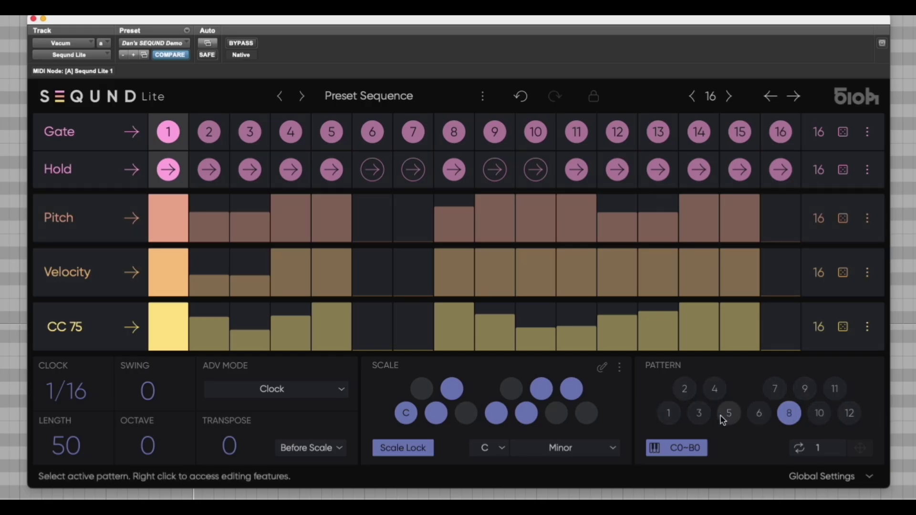
# - During playback switch SEQUND Lite to pattern 9, then 12, then back to pattern 1
pyautogui.click(806, 390)
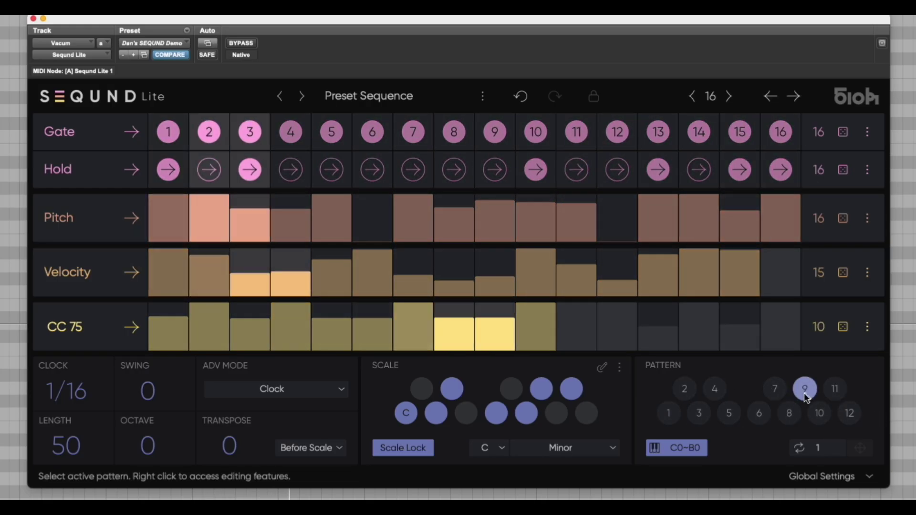
pyautogui.click(849, 414)
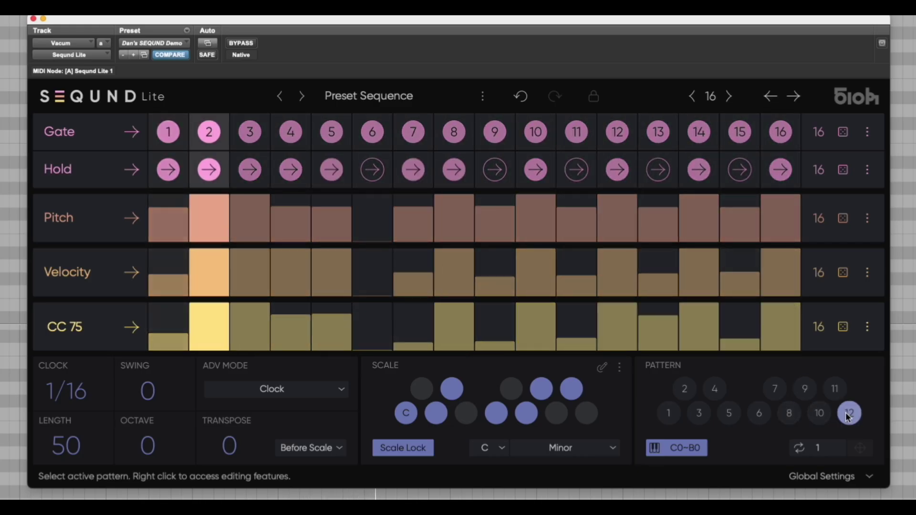
pyautogui.click(669, 413)
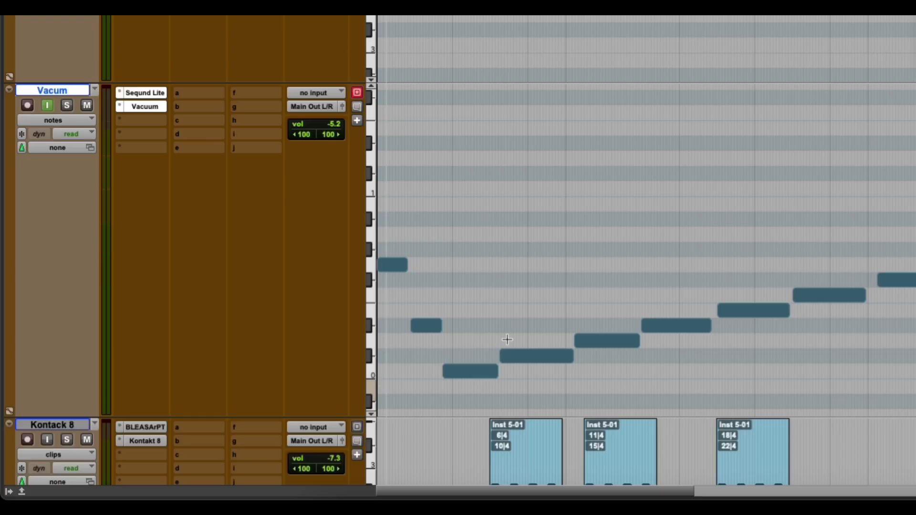
pyautogui.press('space')
pyautogui.click(64, 120)
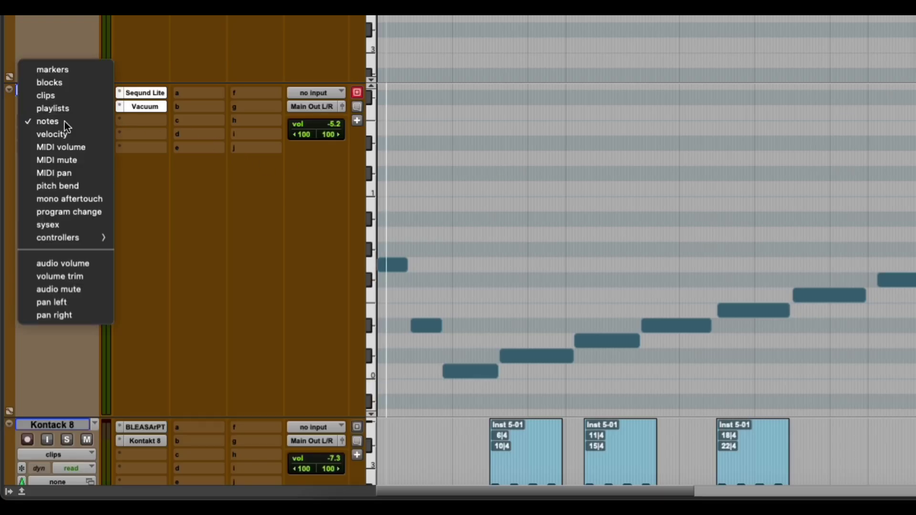
pyautogui.click(59, 108)
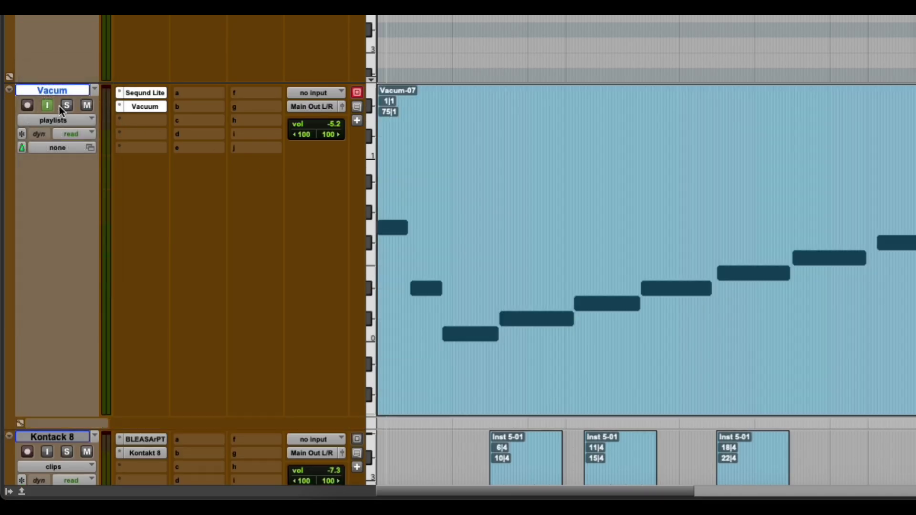
pyautogui.click(62, 119)
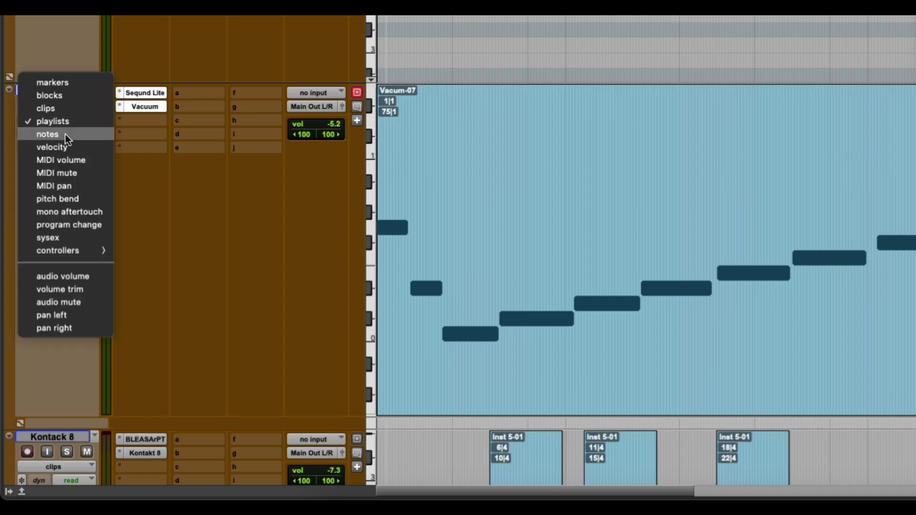
pyautogui.click(65, 133)
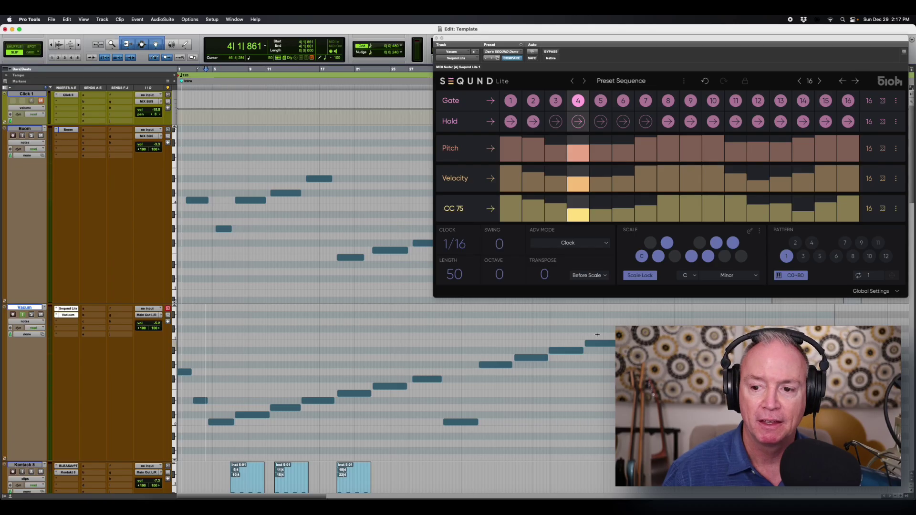
# - With pattern 1 active, raise a Vacuum trigger note and play back from a set start point
pyautogui.click(785, 257)
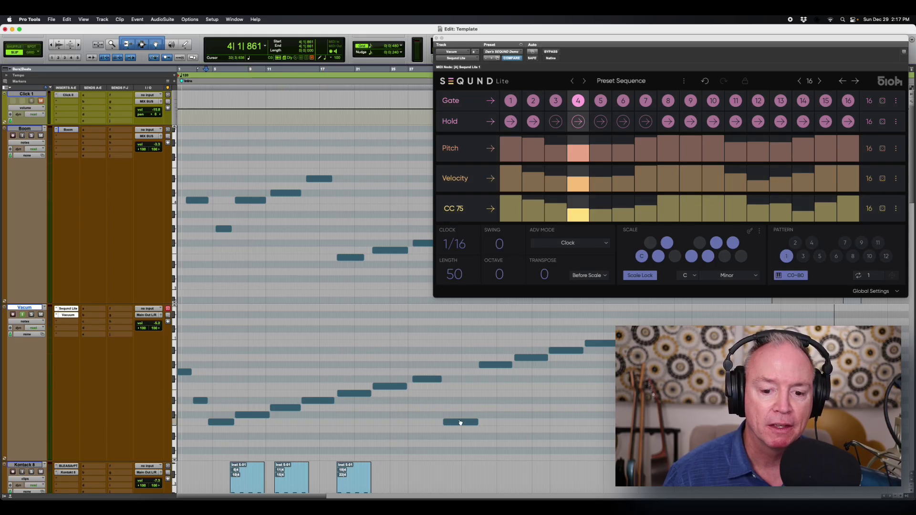
pyautogui.moveTo(461, 424); pyautogui.dragTo(459, 376)
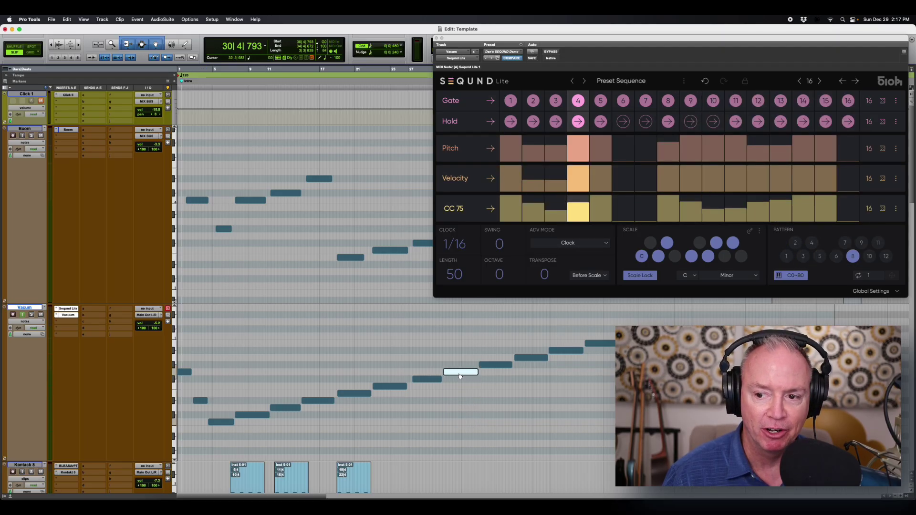
pyautogui.click(207, 430)
pyautogui.press('space')
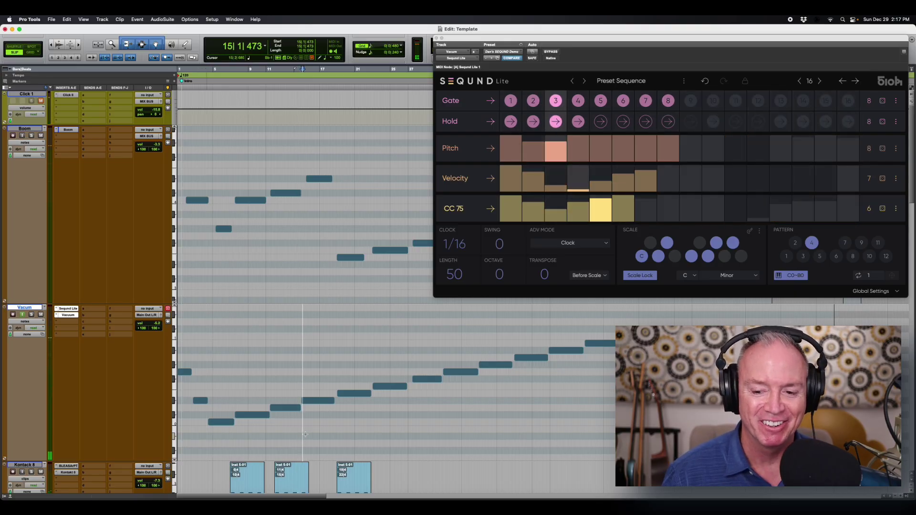
# - Swap SEQUND Lite for the Boom plugin window at upper right, with playback start at bar 18
pyautogui.click(436, 37)
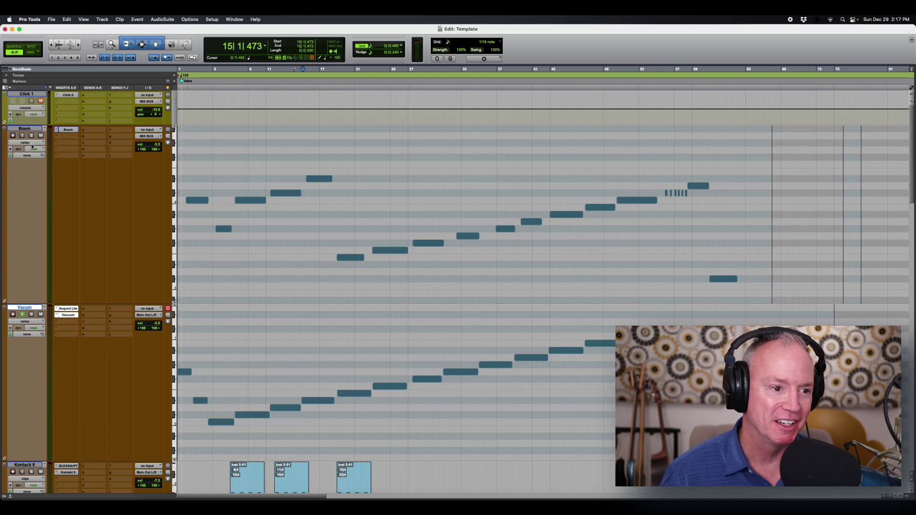
pyautogui.click(68, 130)
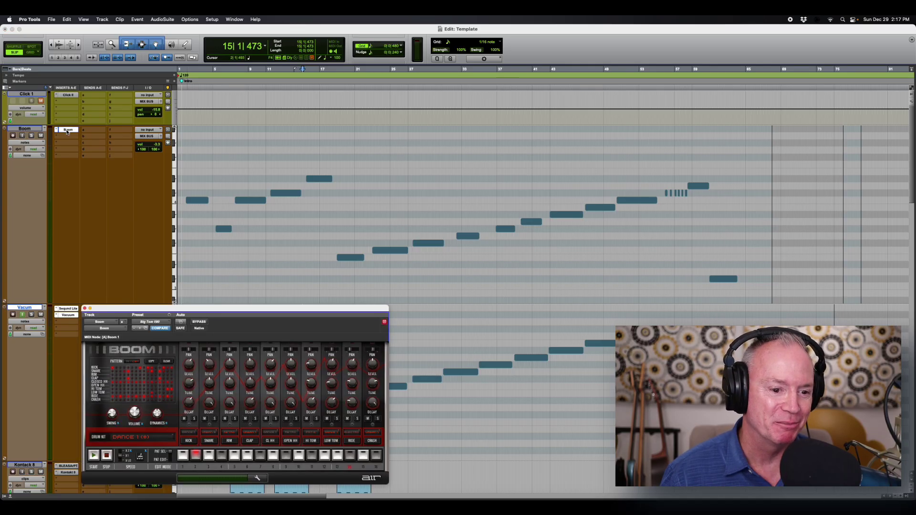
pyautogui.moveTo(269, 310); pyautogui.dragTo(789, 117)
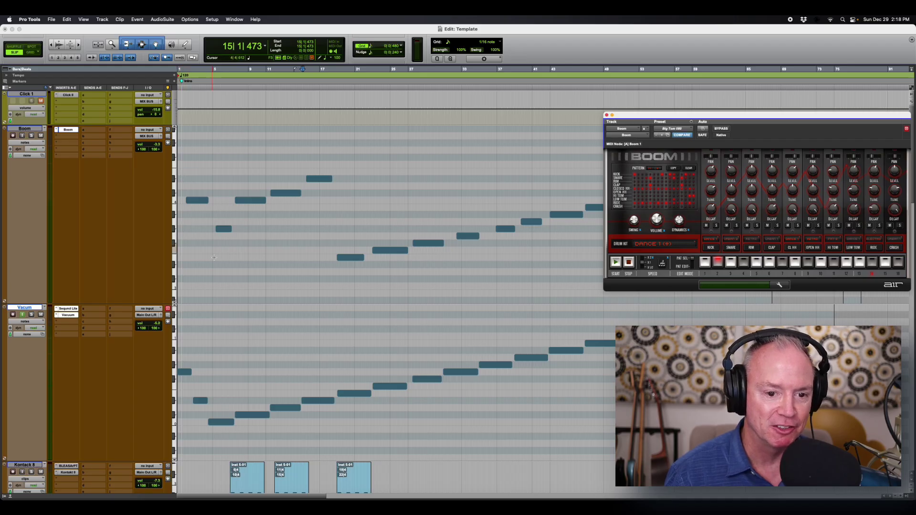
pyautogui.click(335, 251)
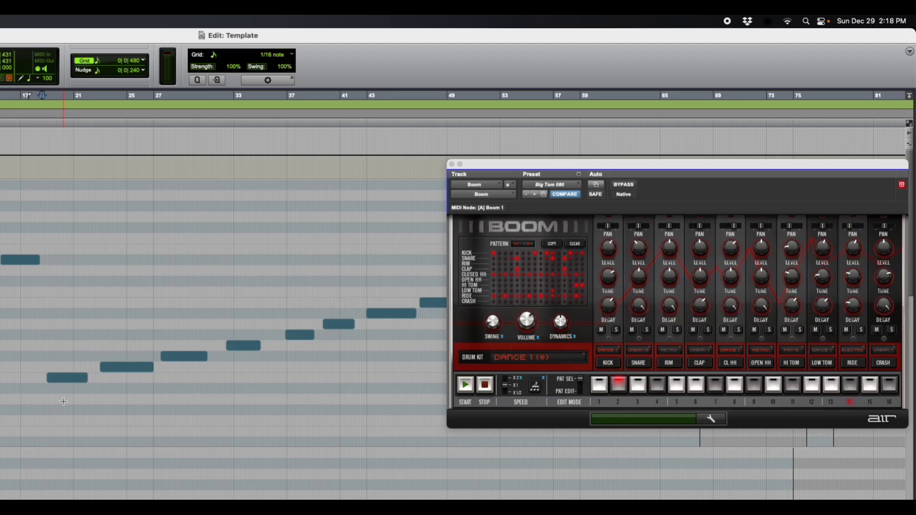
# - Start playback so Boom's Dance 1 drum pattern runs with the Vacuum sequences
pyautogui.press('space')
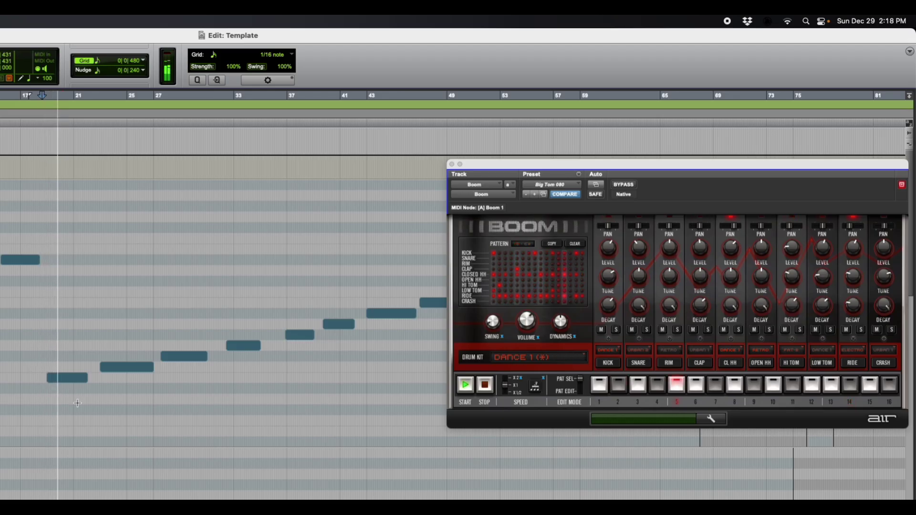